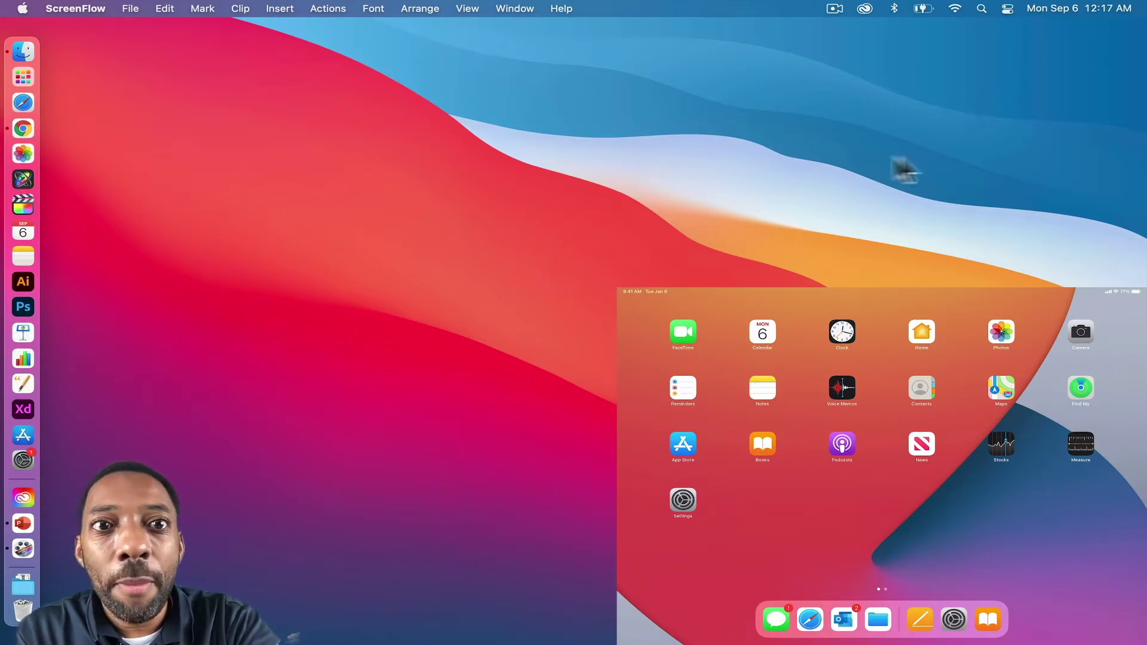
Check the Mac's Wi-Fi network, close its status menu, and compare with the iPad's Wi-Fi settings.
left_click(956, 7)
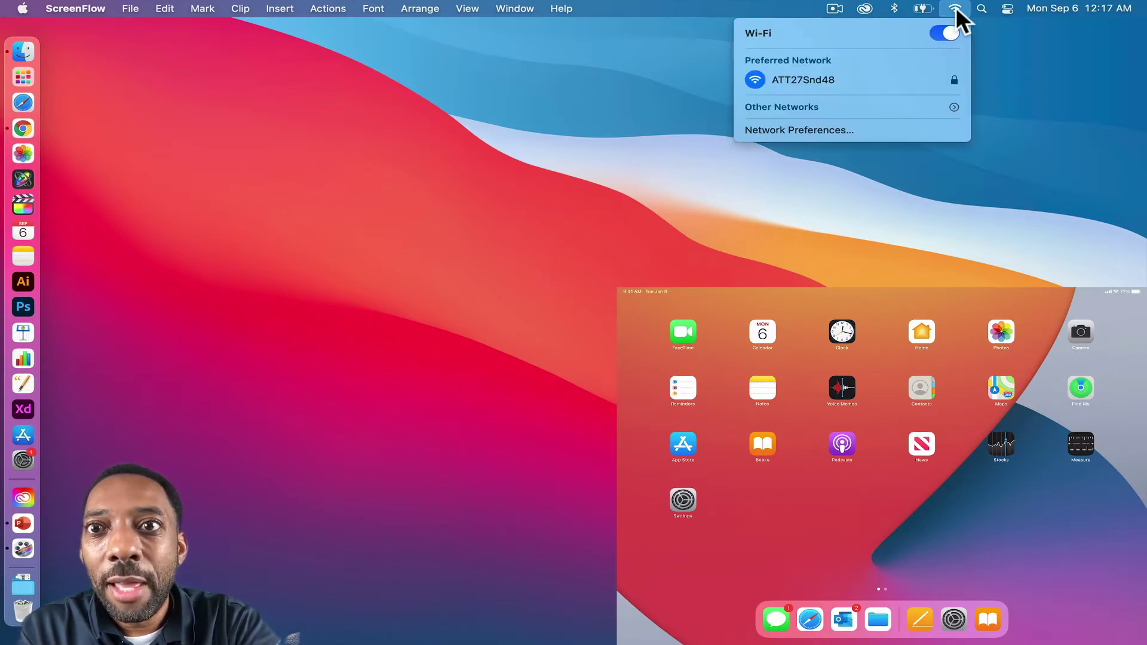
left_click(993, 67)
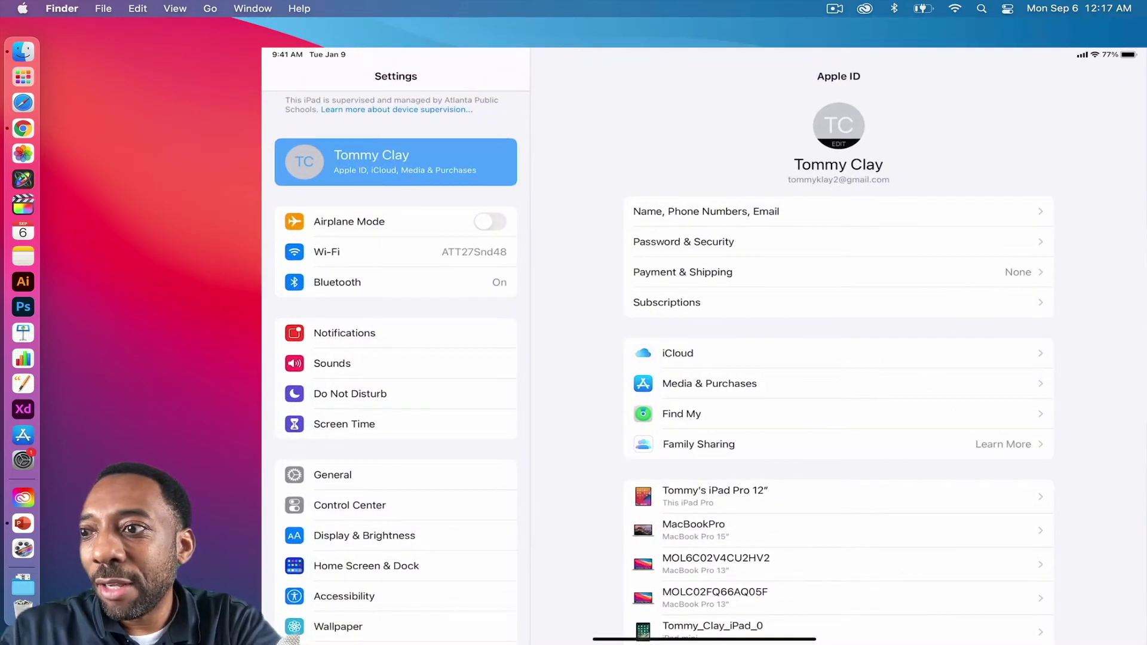
left_click(327, 251)
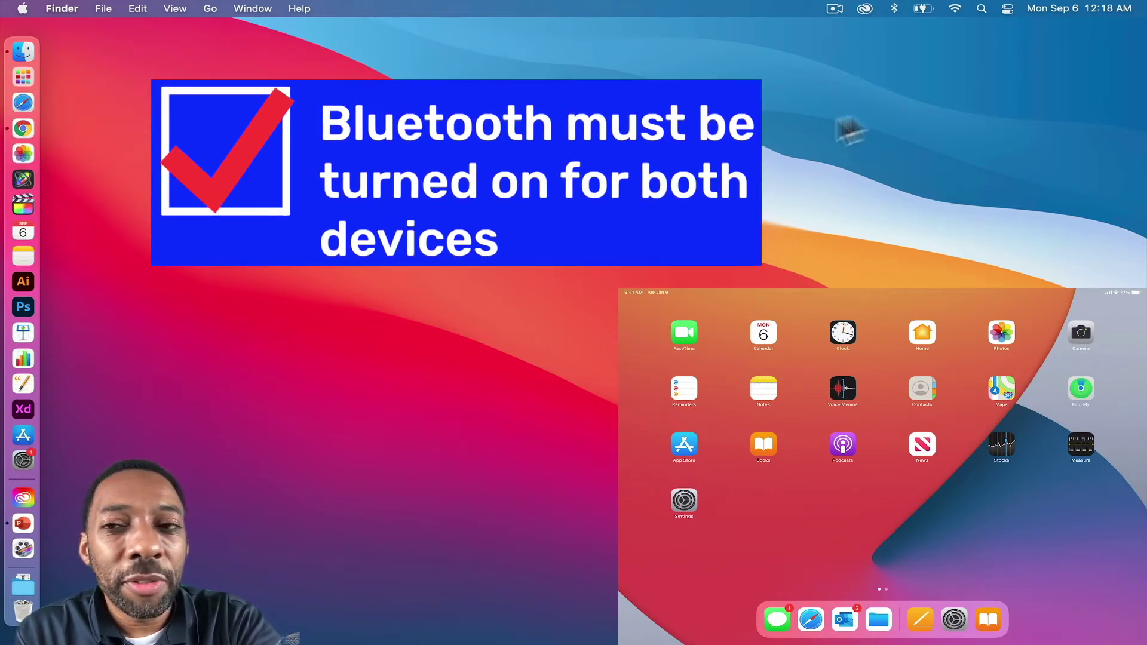
left_click(895, 6)
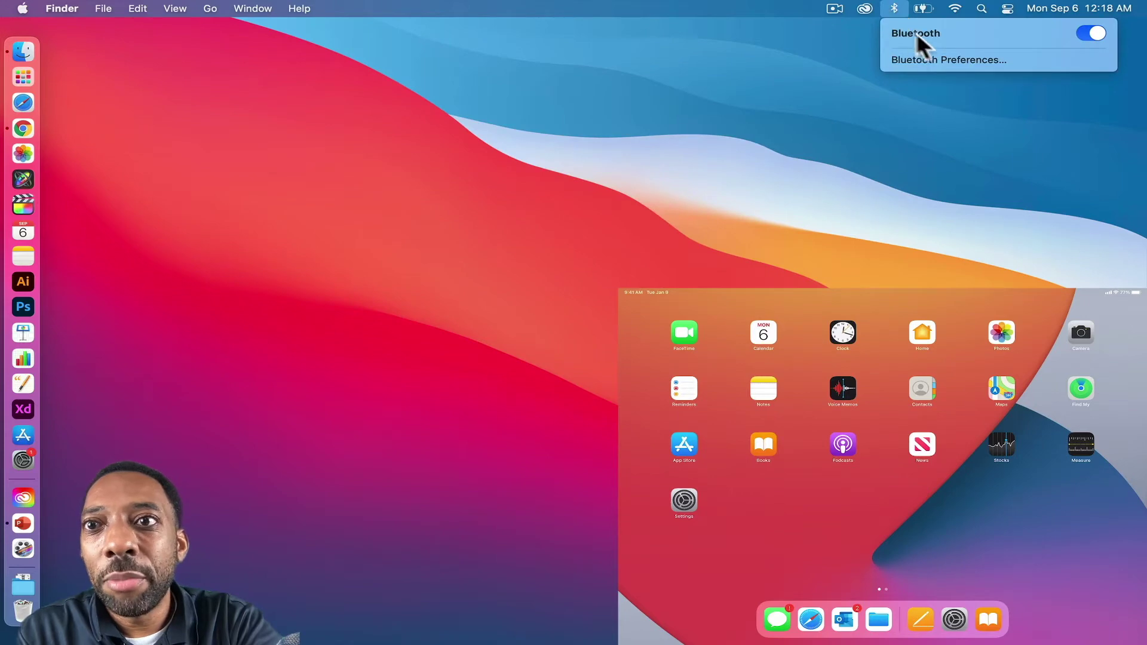
left_click(808, 98)
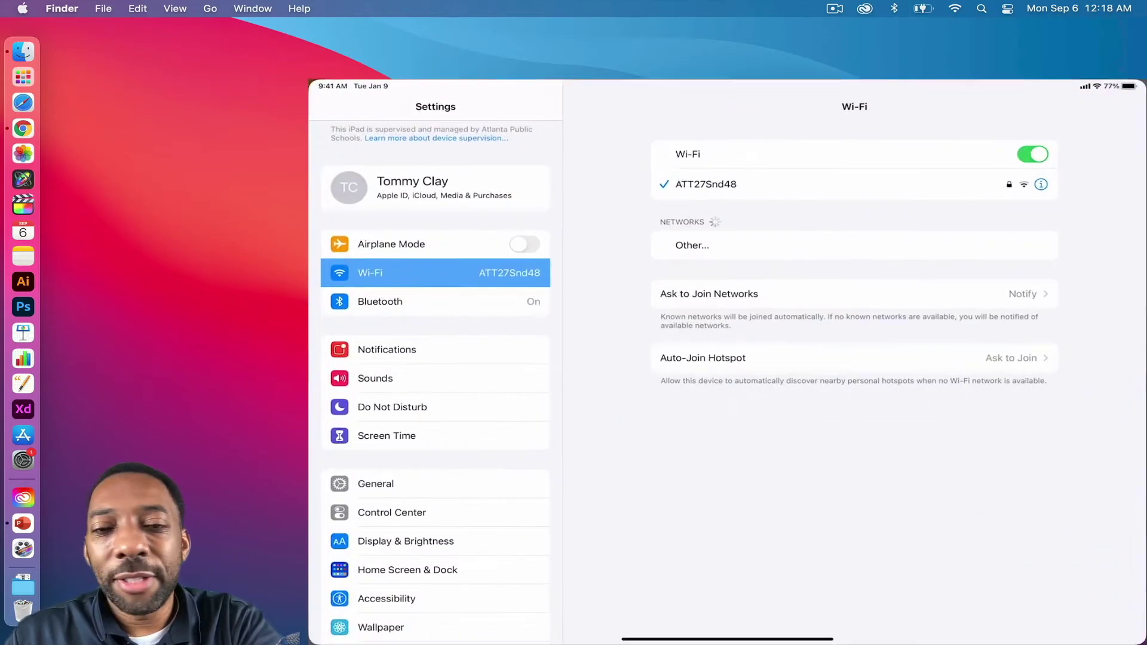
left_click(380, 301)
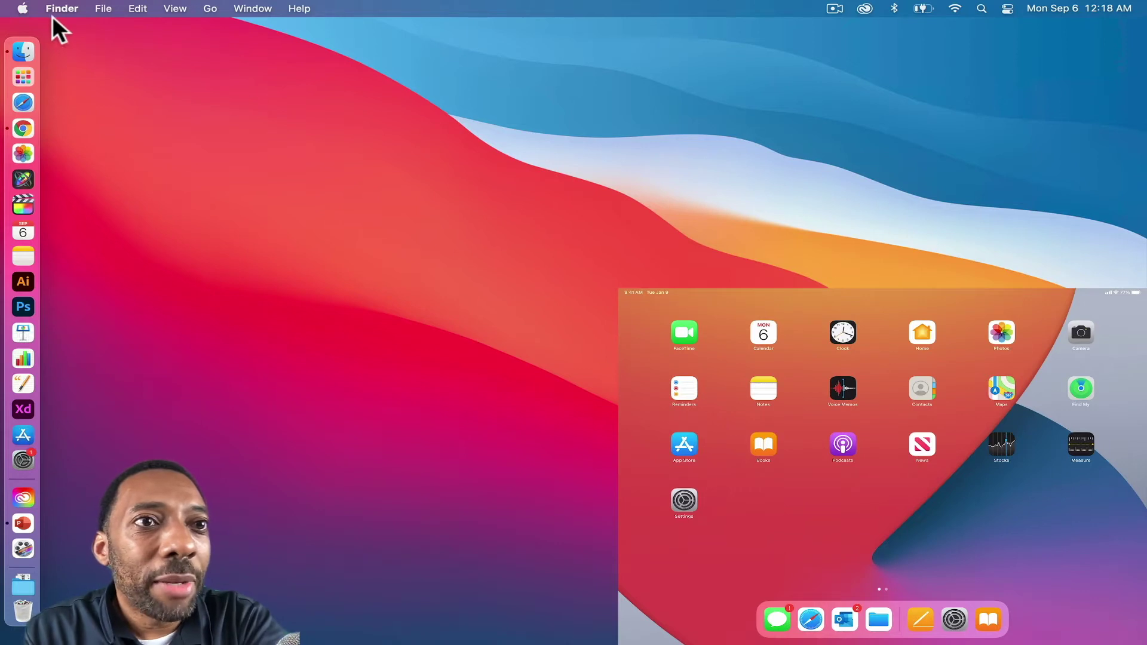
left_click(22, 7)
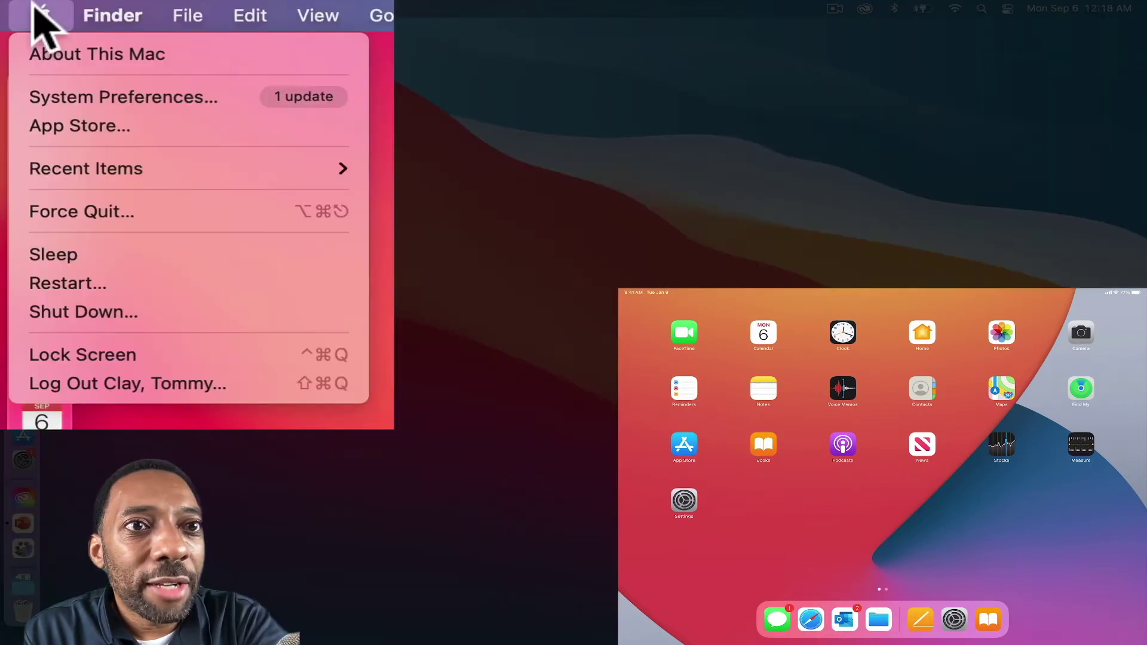
left_click(123, 96)
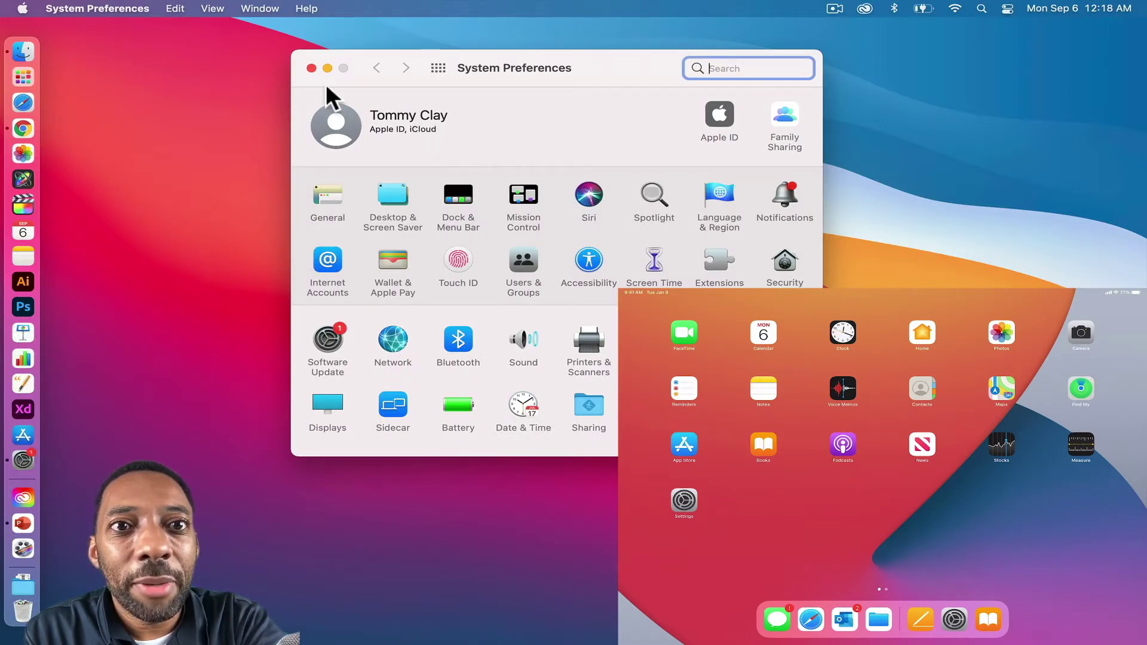
left_click(311, 67)
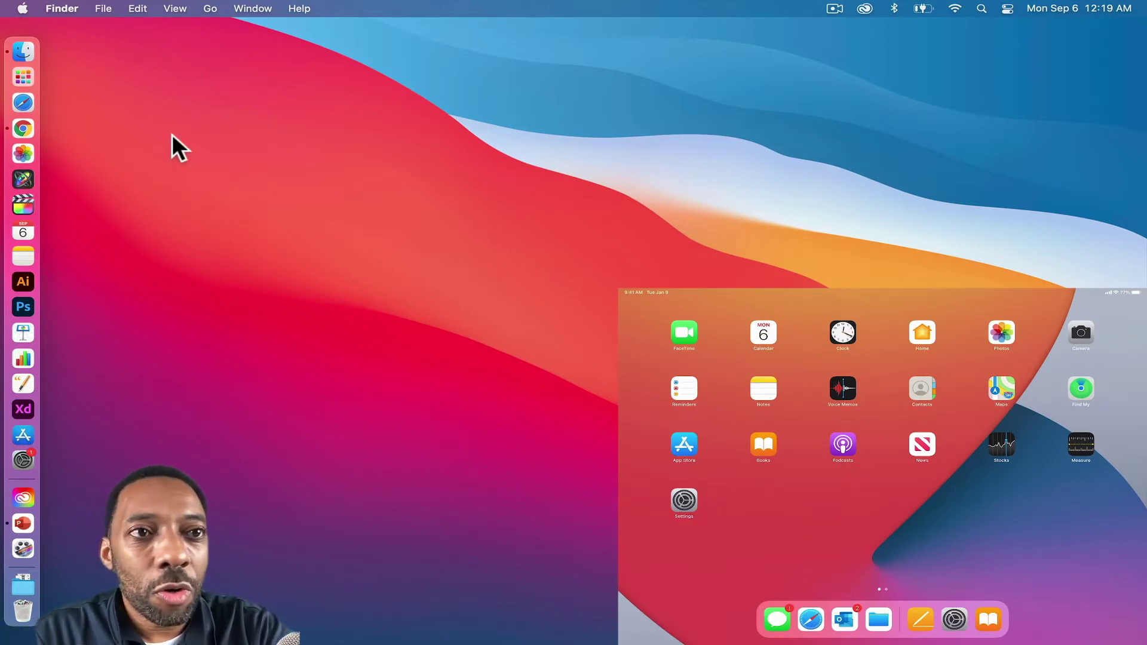
Open the Apple menu from the menu bar, then dismiss it to return to the clear desktop.
left_click(23, 8)
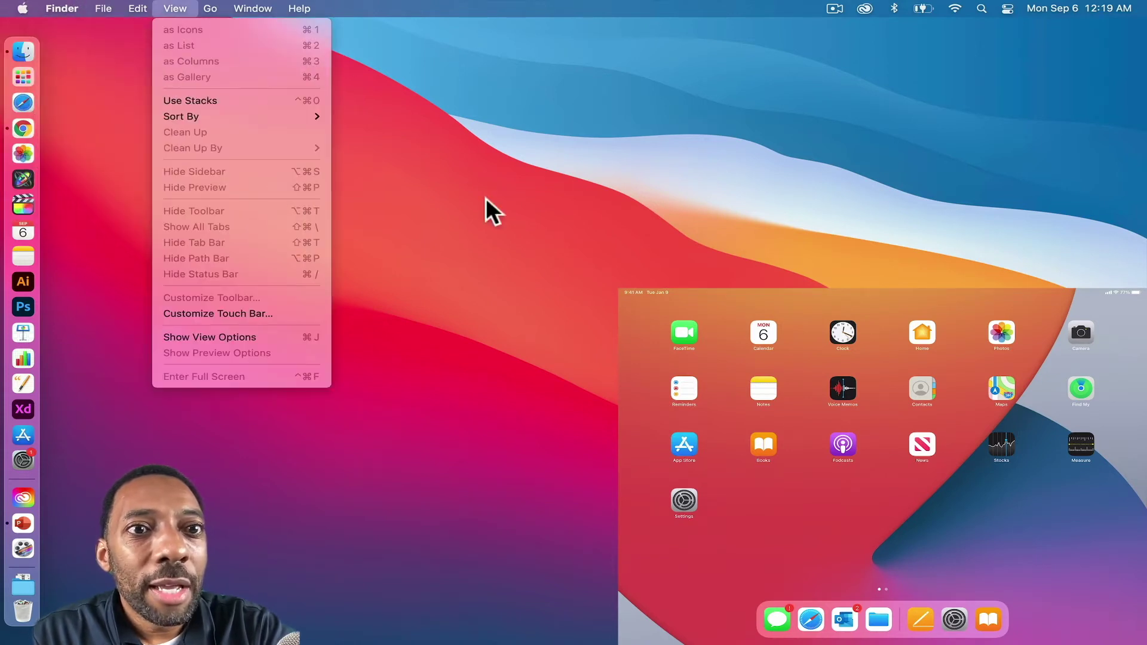
left_click(493, 226)
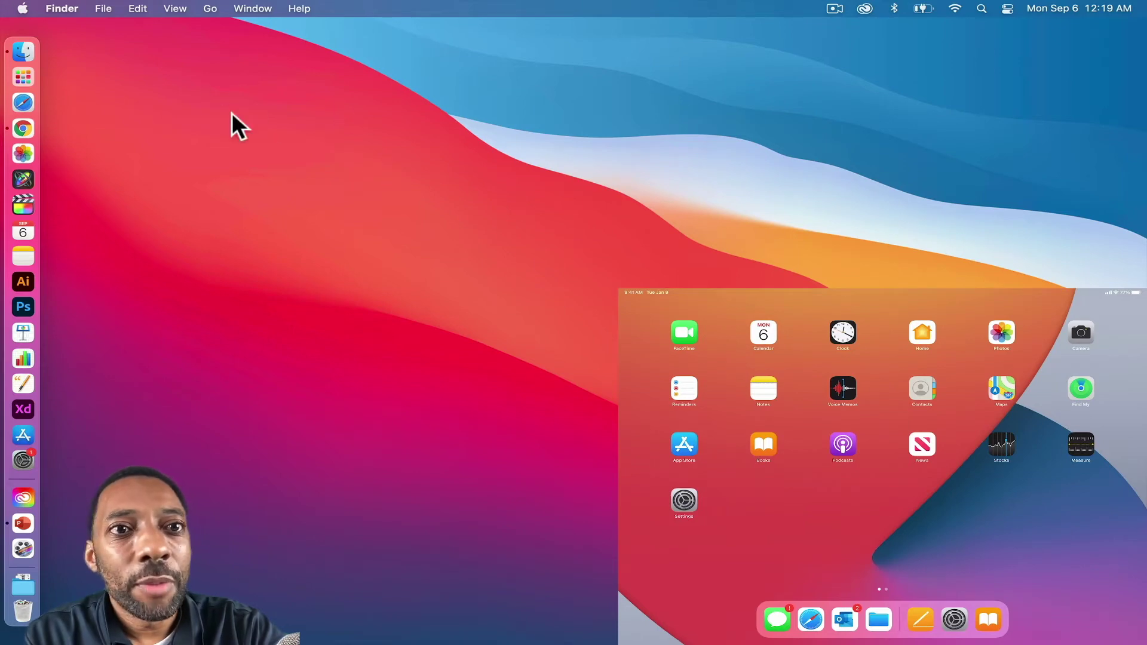
In System Preferences > Sidecar, pick the iPad Pro 12″ from Select Device to connect it.
left_click(21, 9)
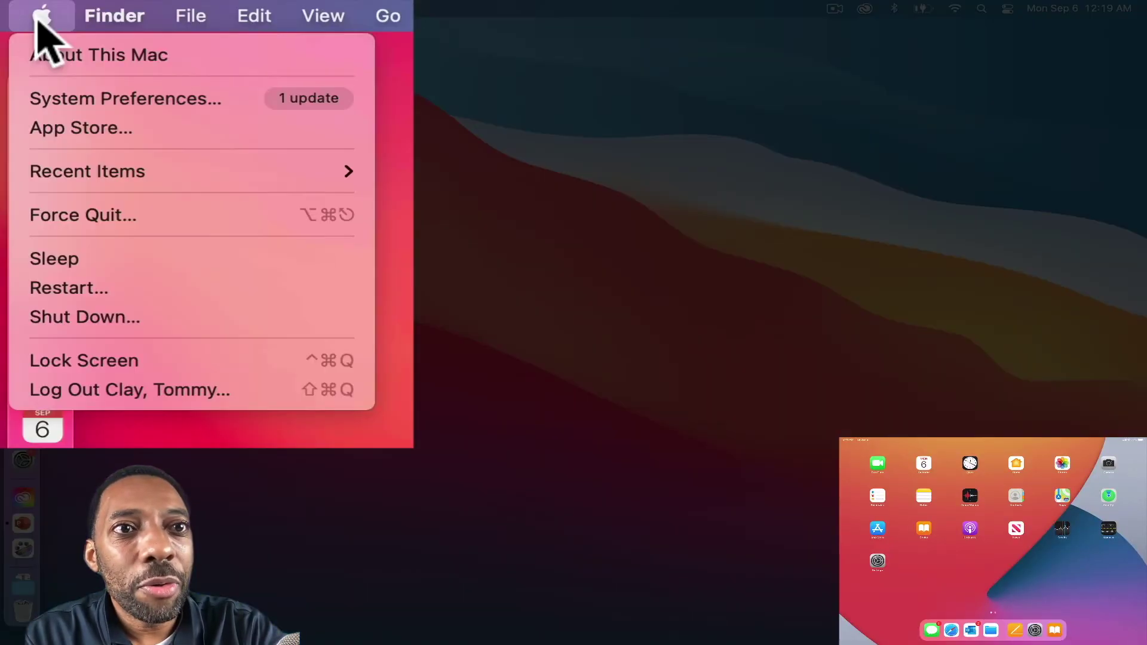
left_click(56, 52)
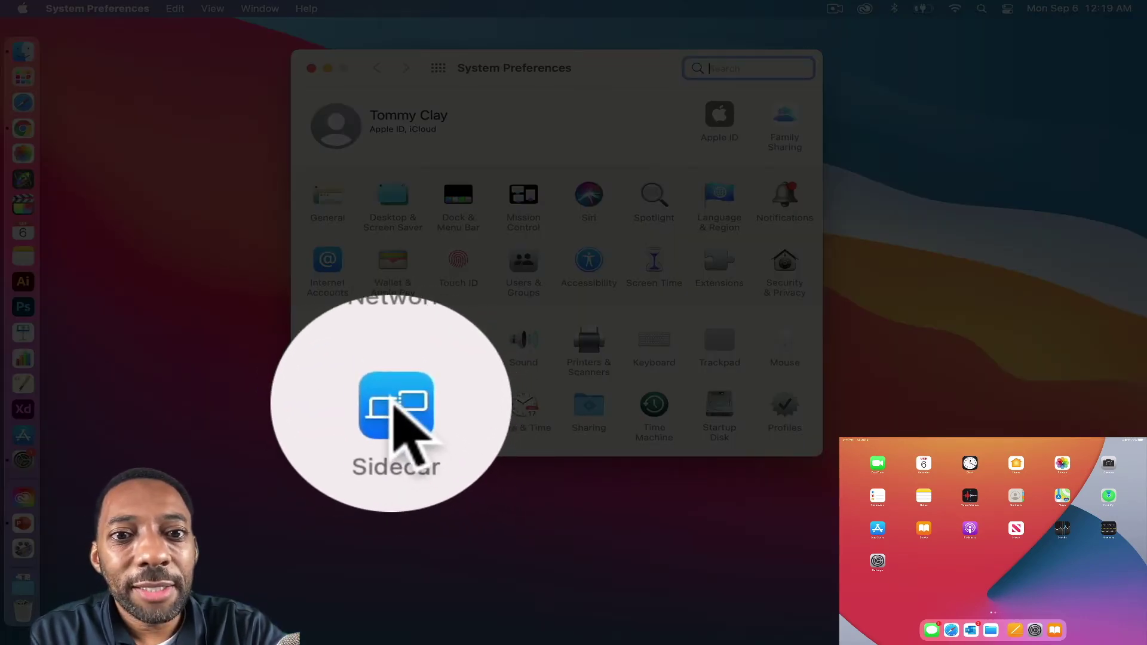
left_click(392, 406)
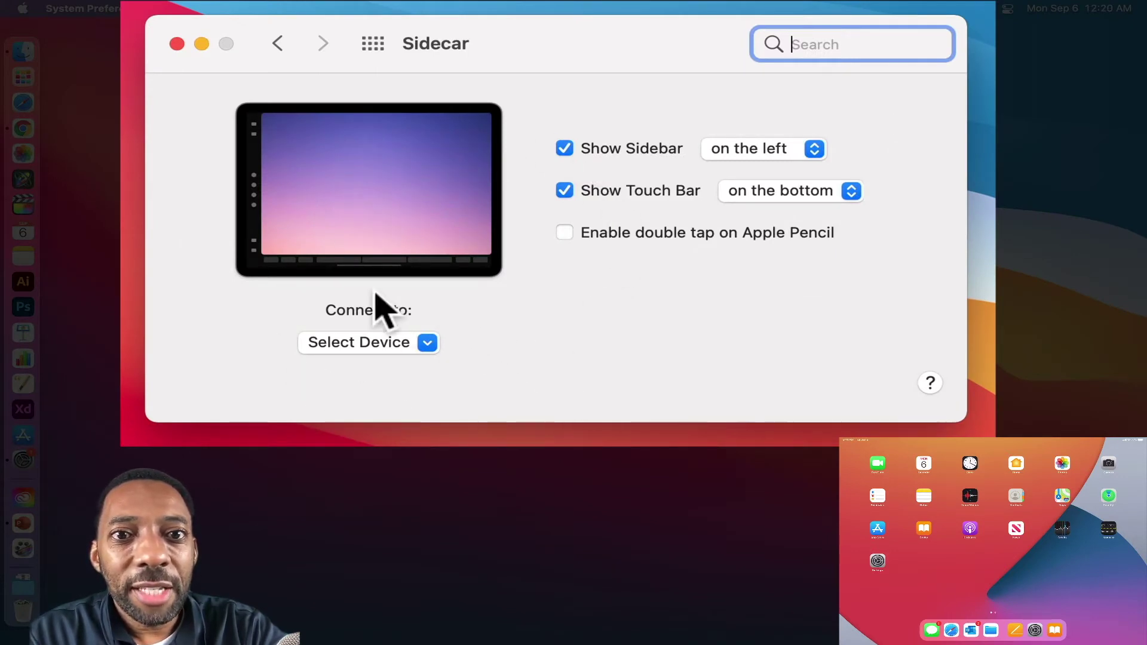
left_click(429, 344)
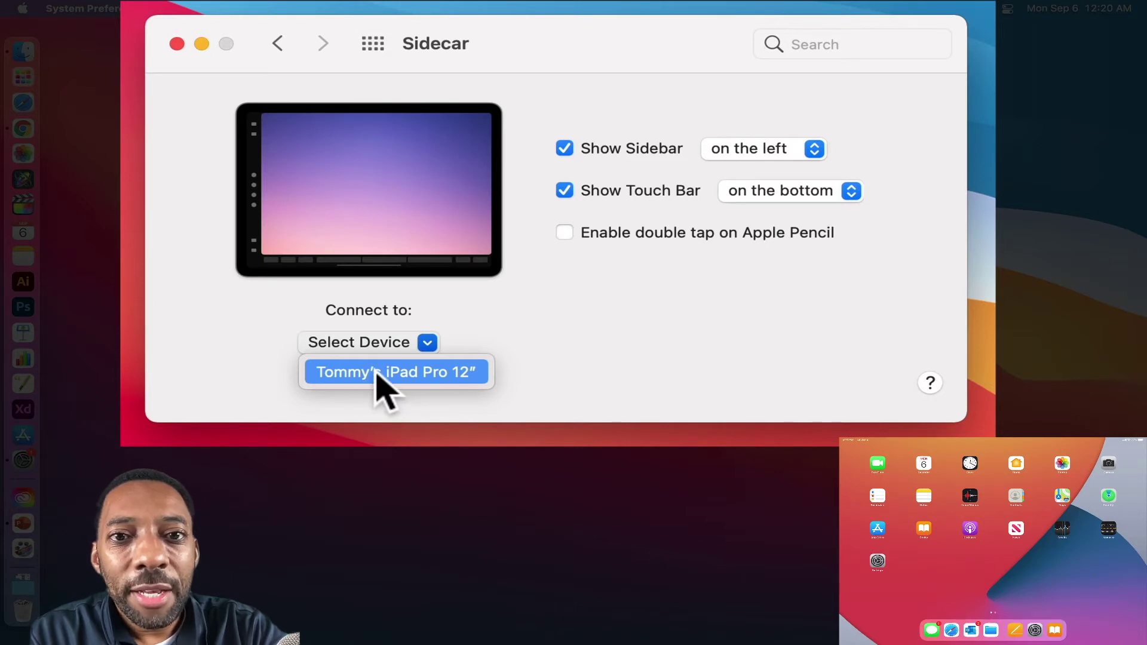
left_click(408, 375)
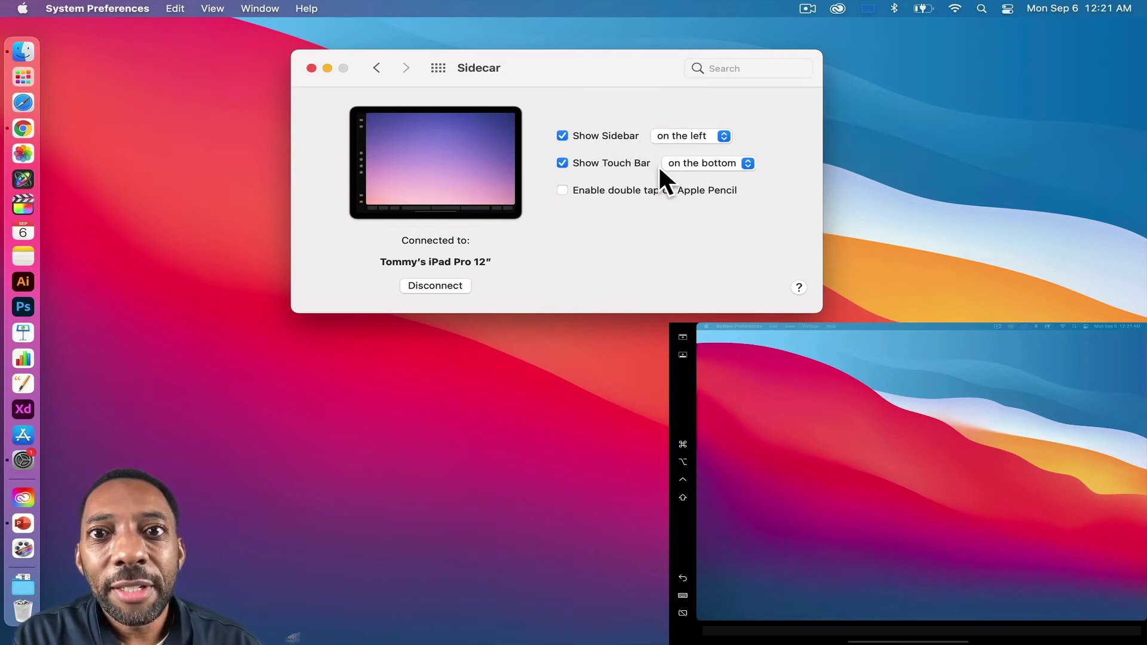
left_click(690, 131)
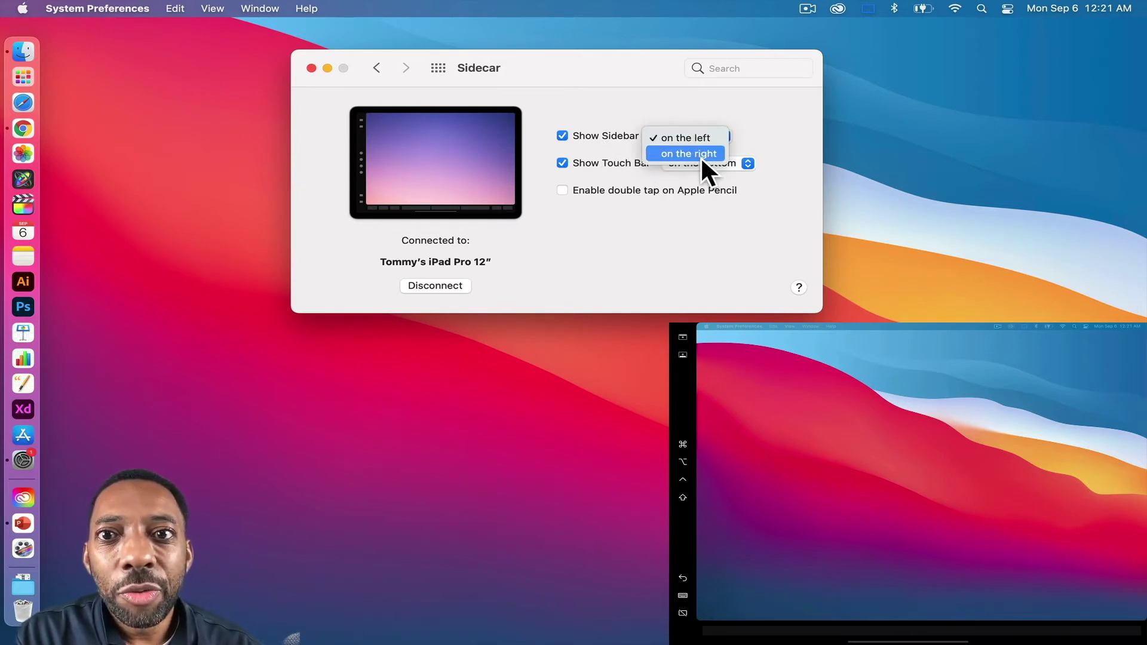
left_click(700, 157)
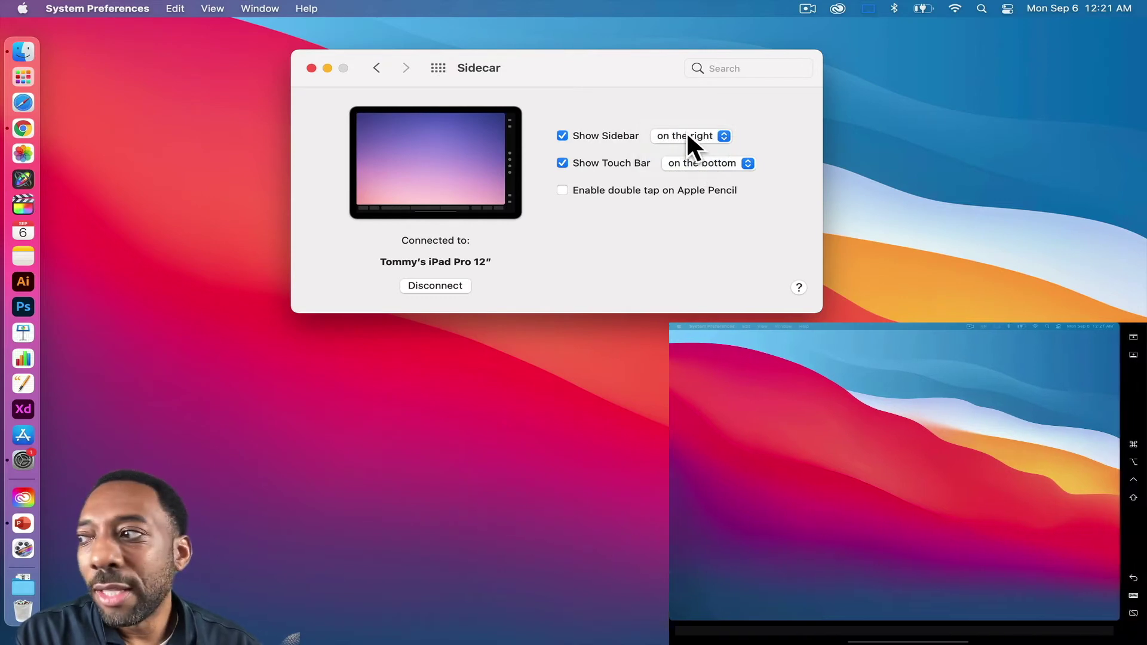
left_click(673, 135)
left_click(673, 123)
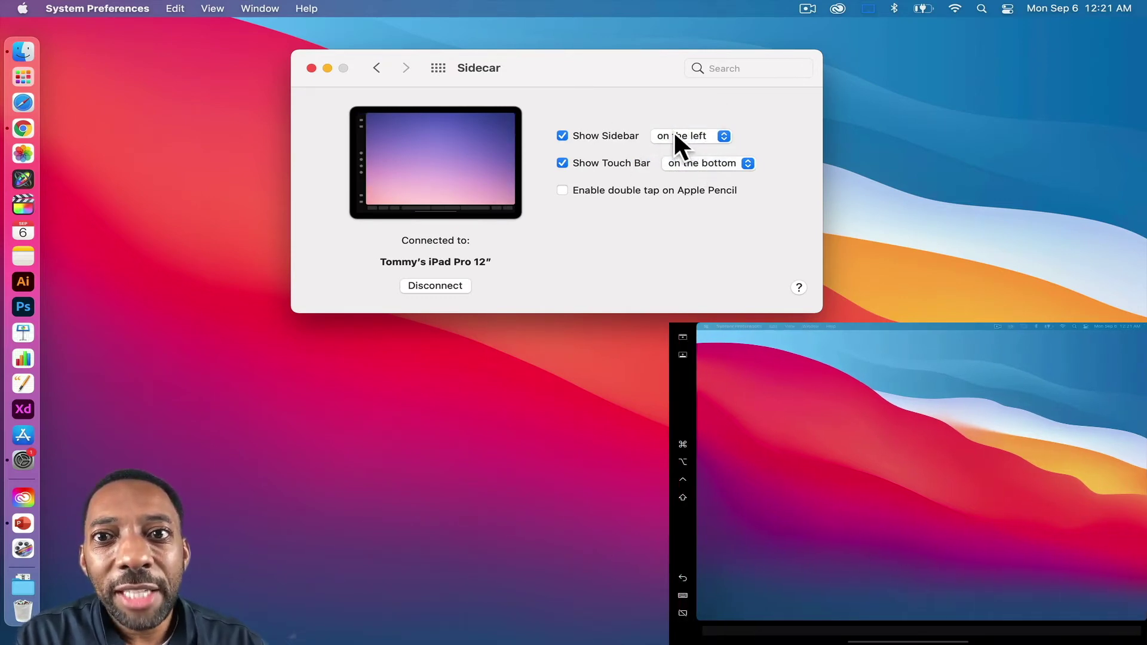
left_click(675, 135)
left_click(672, 150)
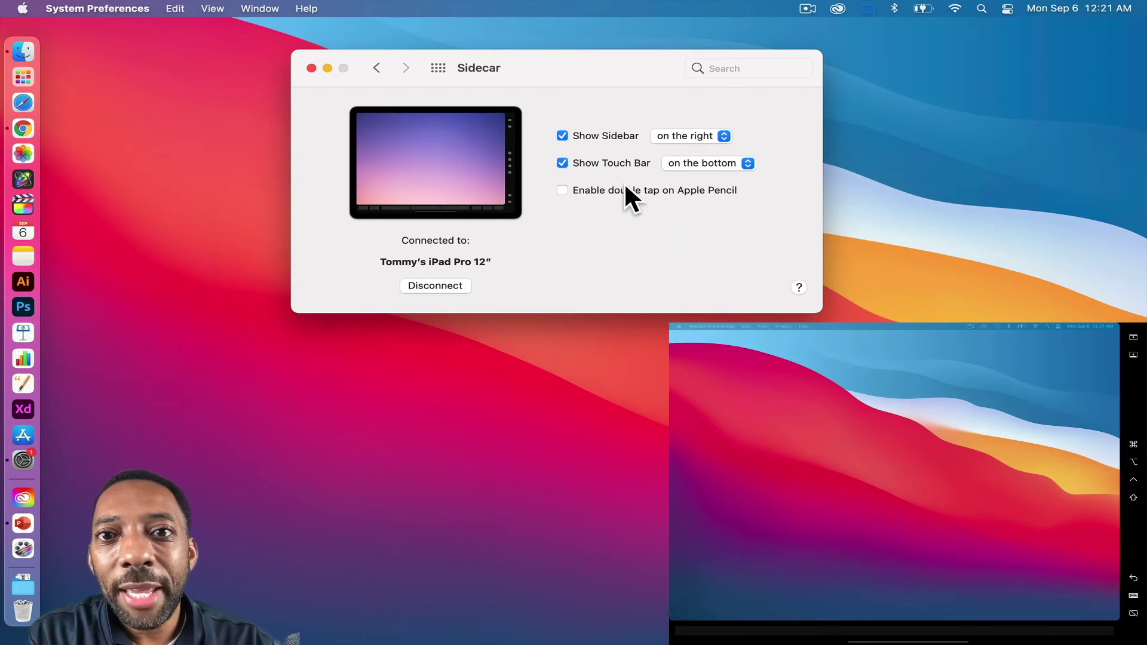
left_click(673, 135)
left_click(672, 123)
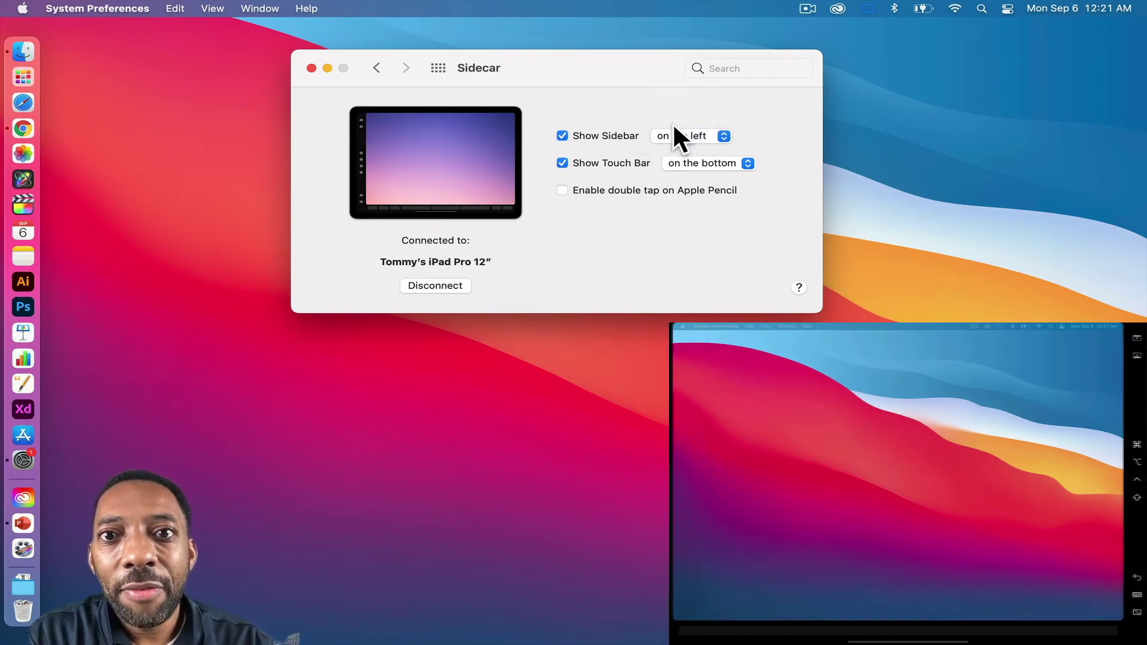
left_click(700, 166)
left_click(697, 152)
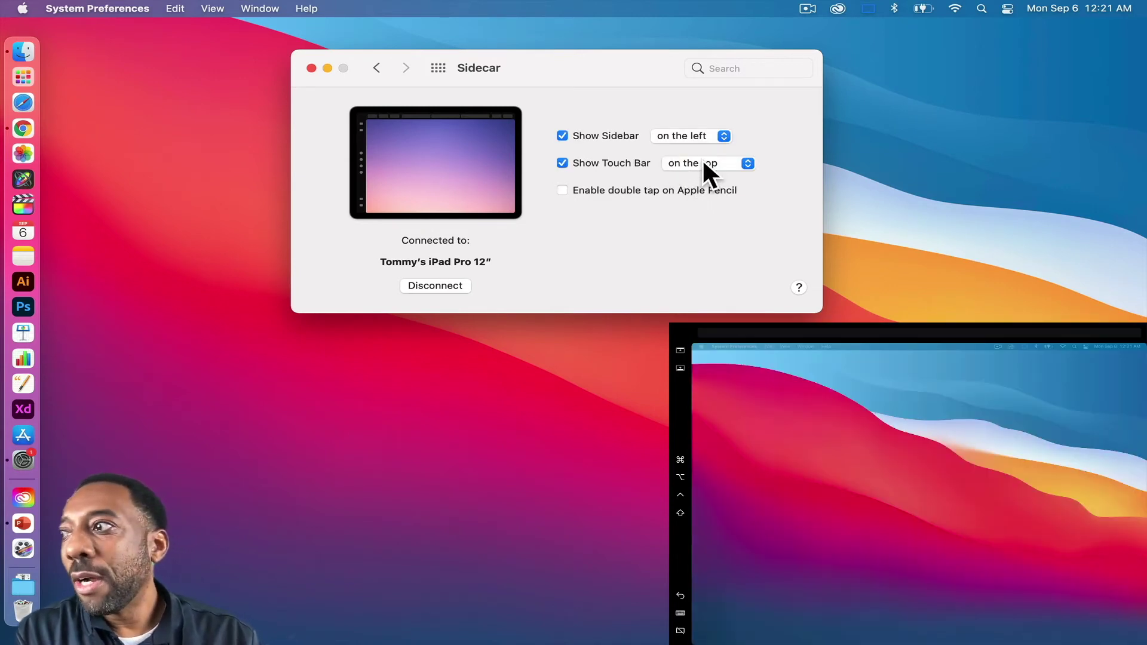
left_click(703, 164)
left_click(705, 181)
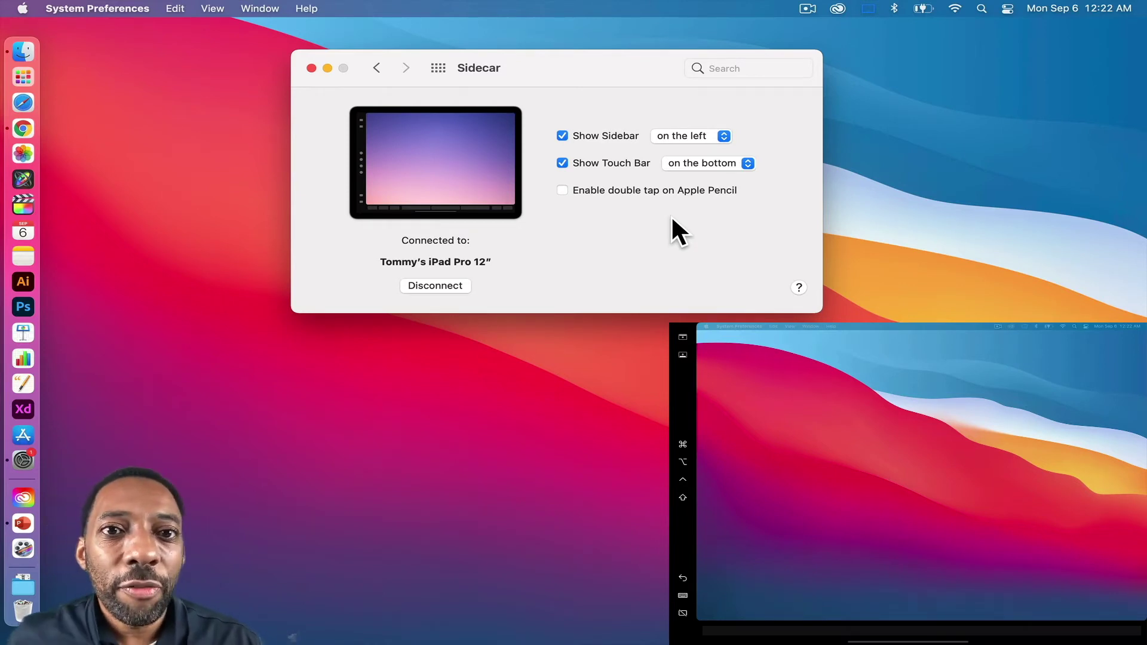
Close the System Preferences window, leaving the iPad still extending the desktop.
left_click(311, 67)
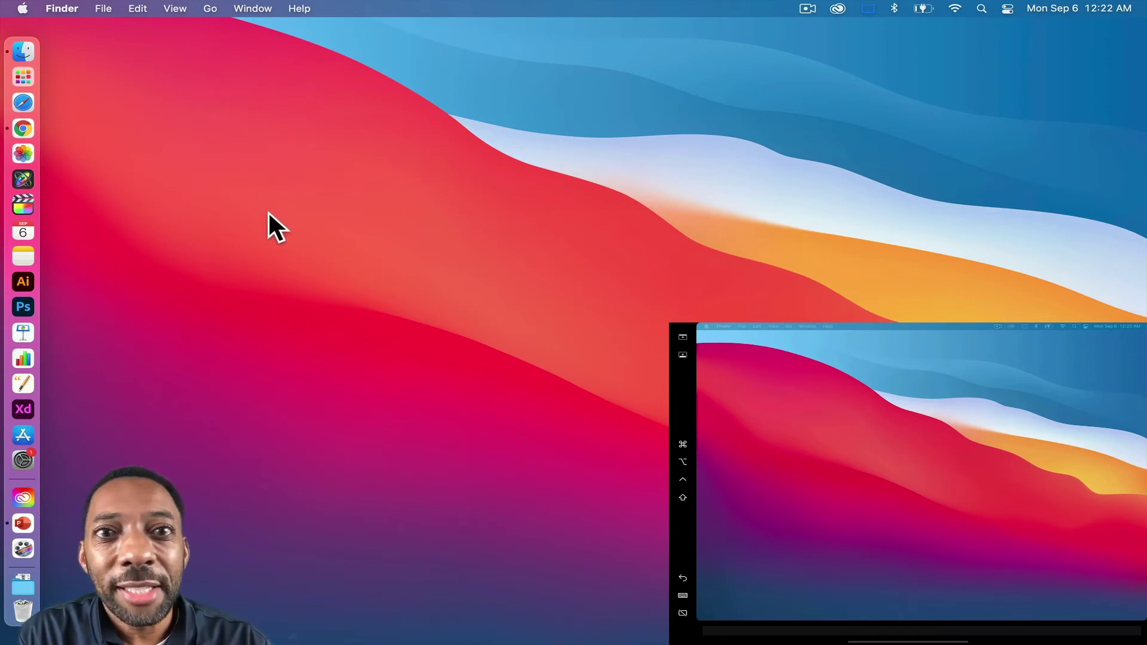
In Google Drive in Chrome, create a new Google Drawings file via New > More.
left_click(22, 128)
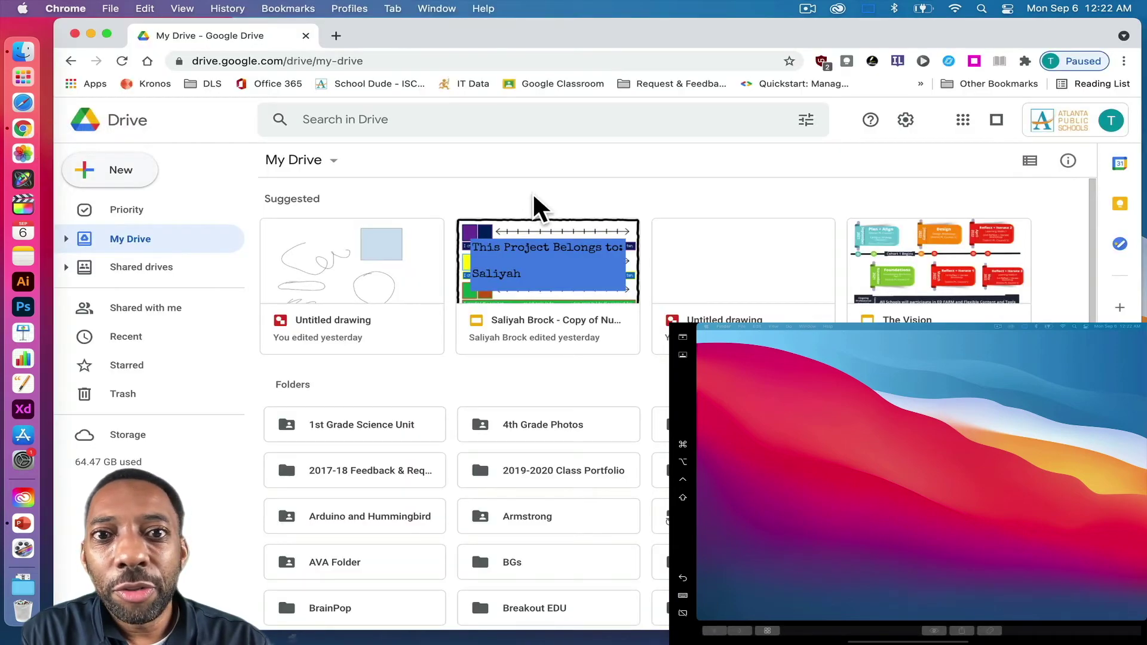
left_click(132, 176)
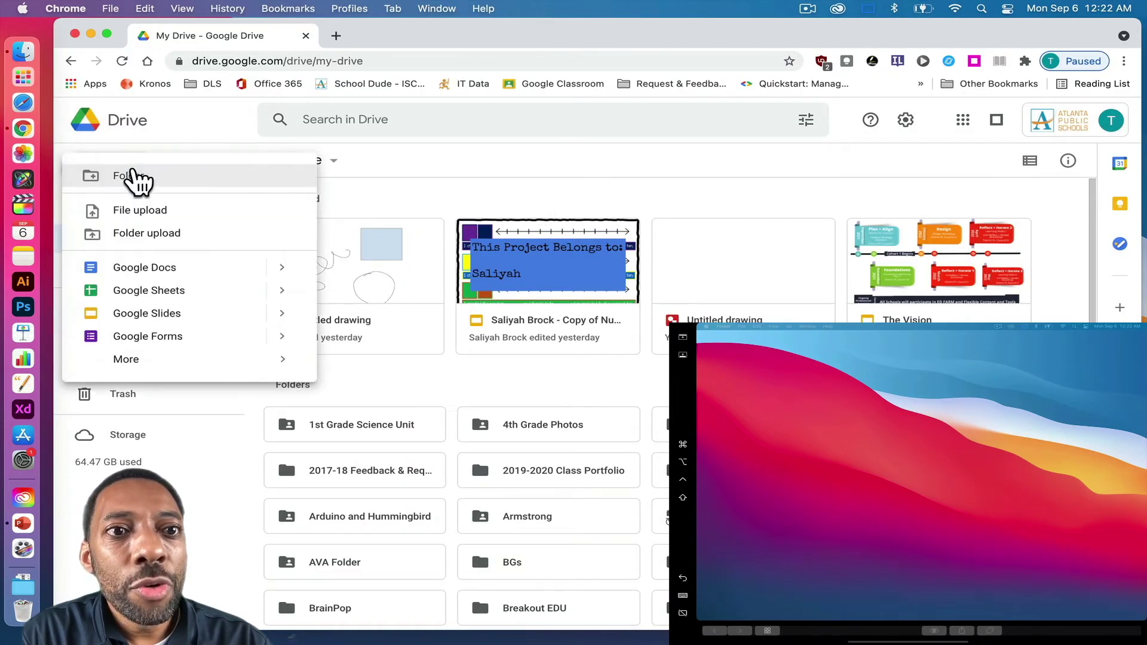
mouse_move(155, 363)
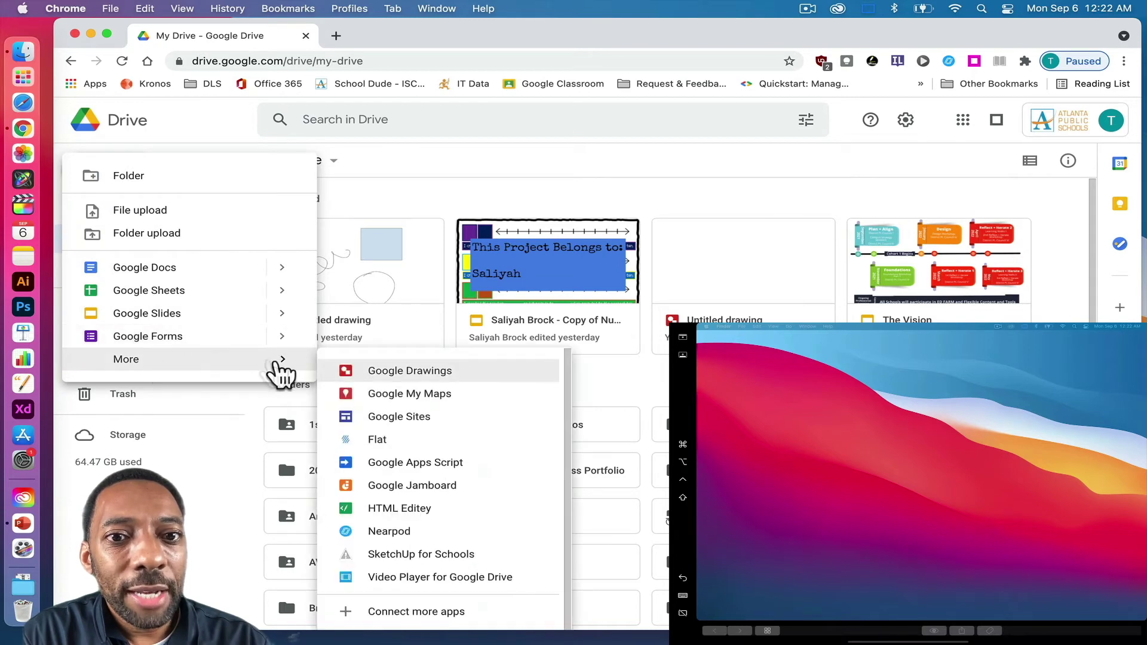
left_click(377, 371)
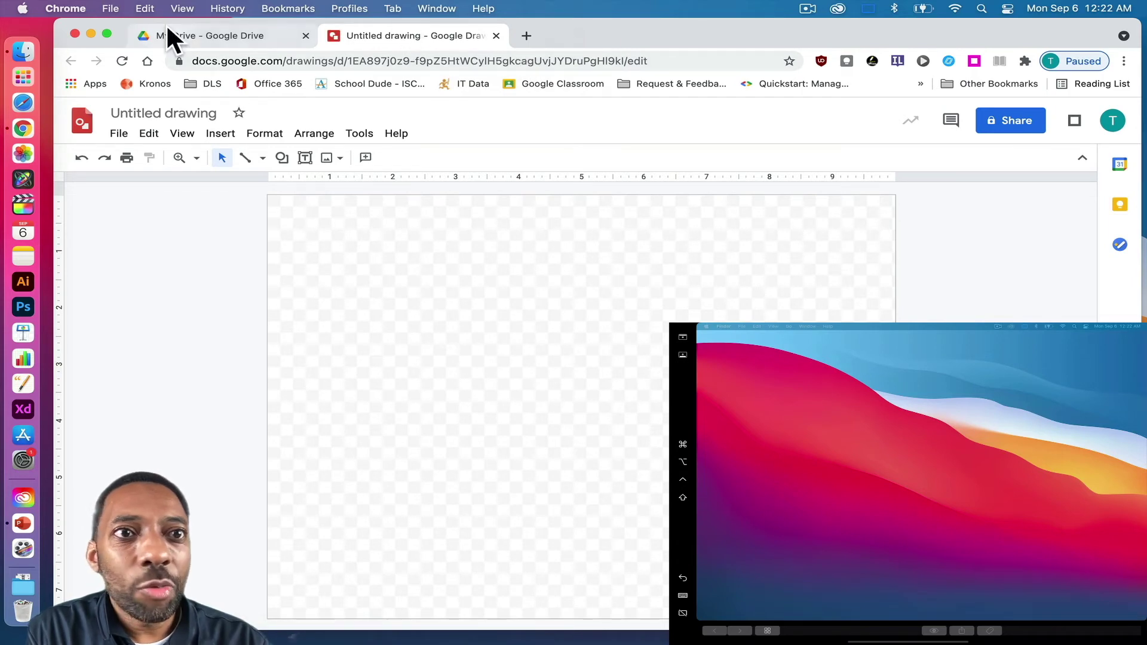
Widen the Untitled drawing's Chrome window and drag it onto the iPad's Sidecar screen.
left_click_drag(121, 19, 1146, 19)
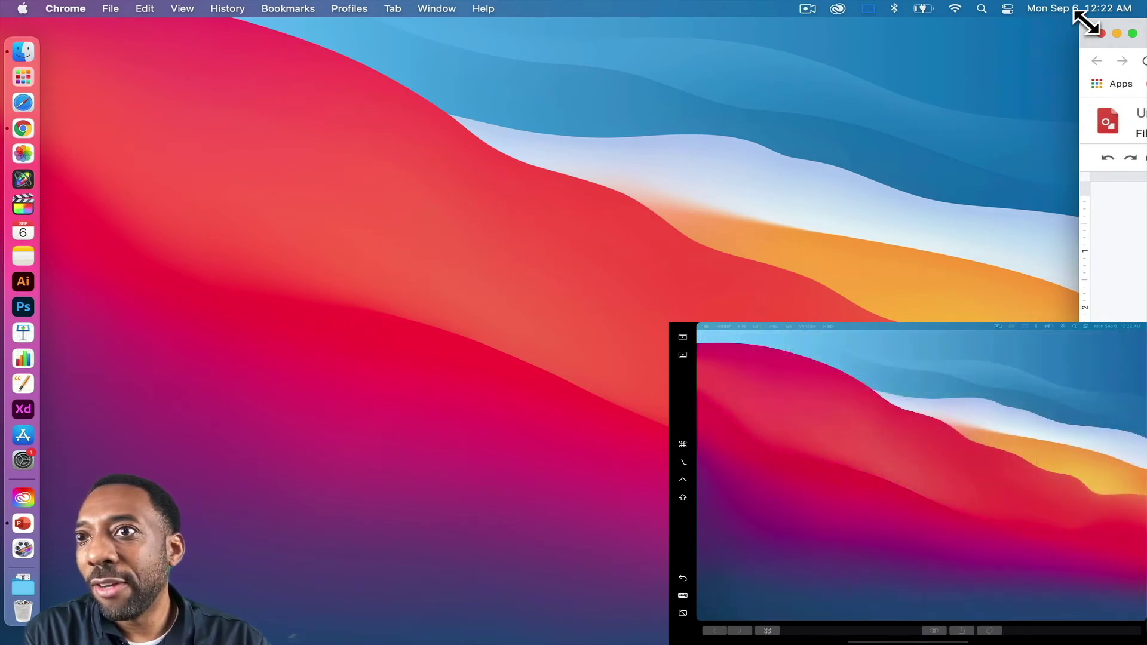
left_click_drag(1085, 23, 817, 47)
left_click_drag(887, 49, 1146, 36)
left_click_drag(404, 88, 425, 90)
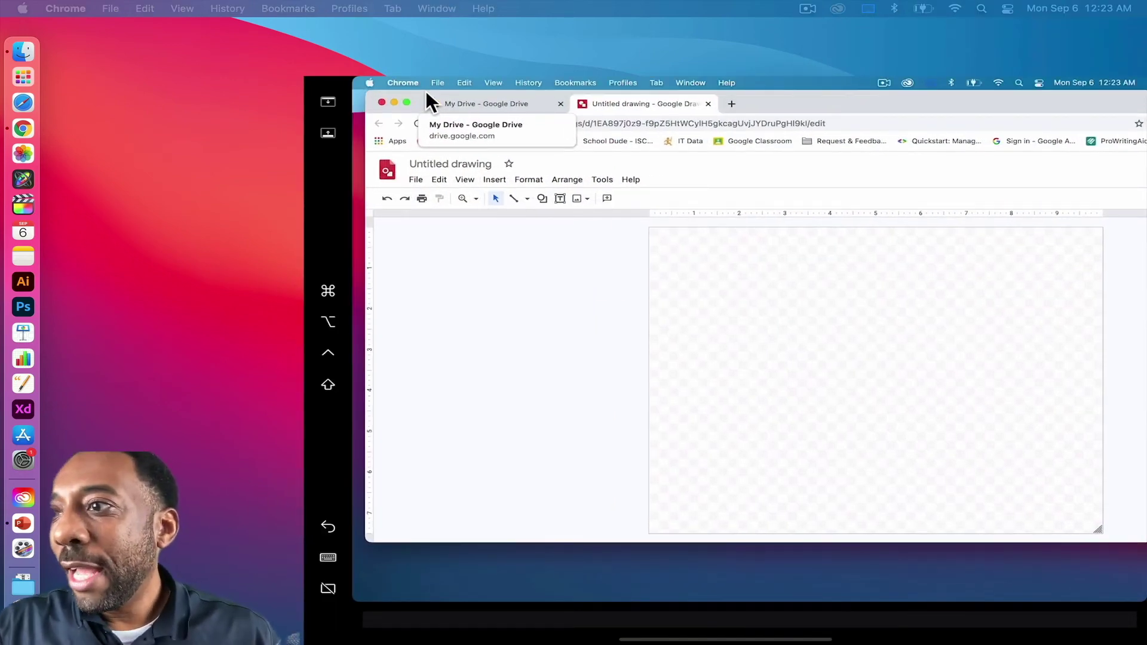
With the Scribble line tool, draw two freehand strokes across the left and right of the canvas.
left_click(527, 200)
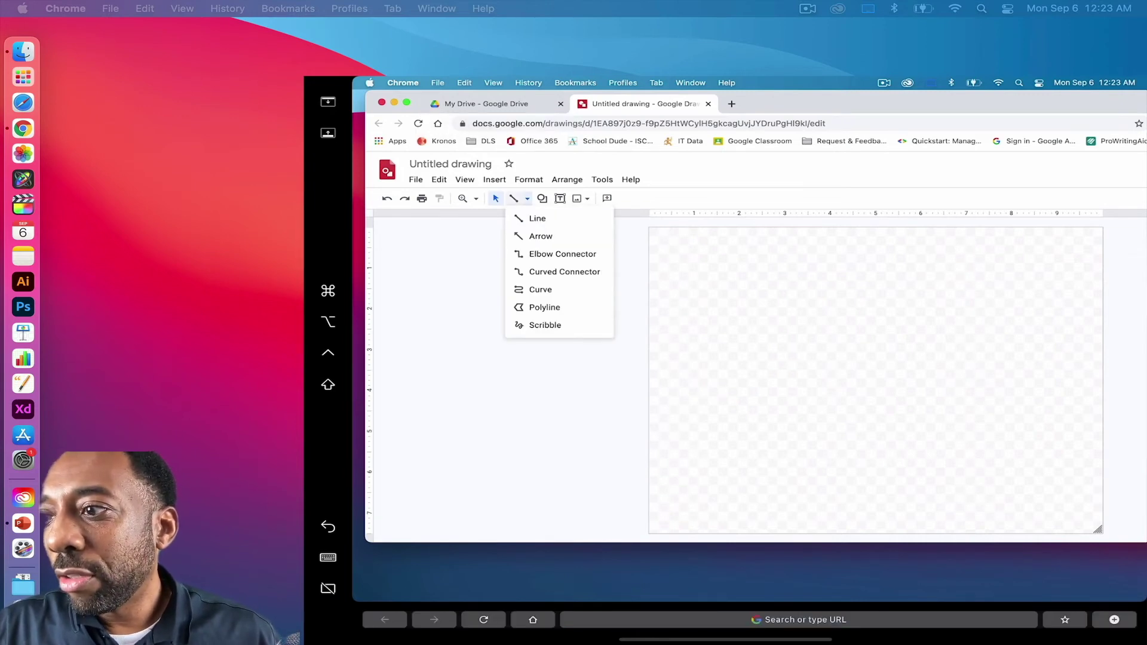
left_click(537, 327)
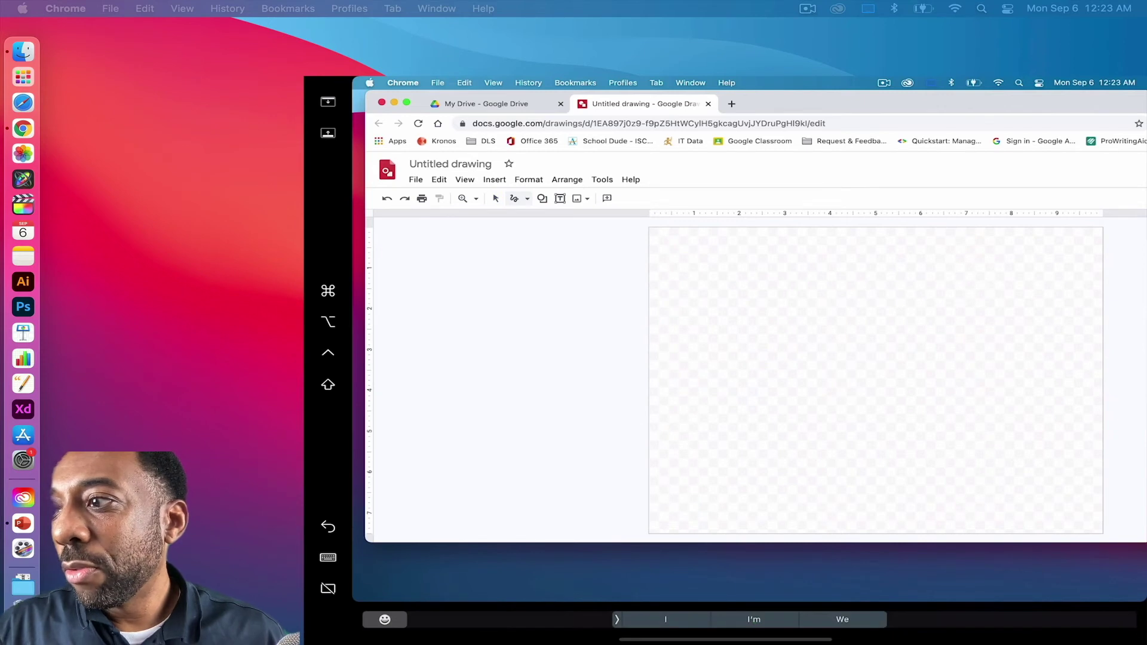
mouse_move(765, 255)
left_mouse_down()
mouse_move(707, 285)
mouse_move(768, 313)
mouse_move(697, 379)
mouse_move(776, 438)
mouse_move(801, 423)
mouse_move(758, 464)
mouse_move(783, 458)
left_mouse_up()
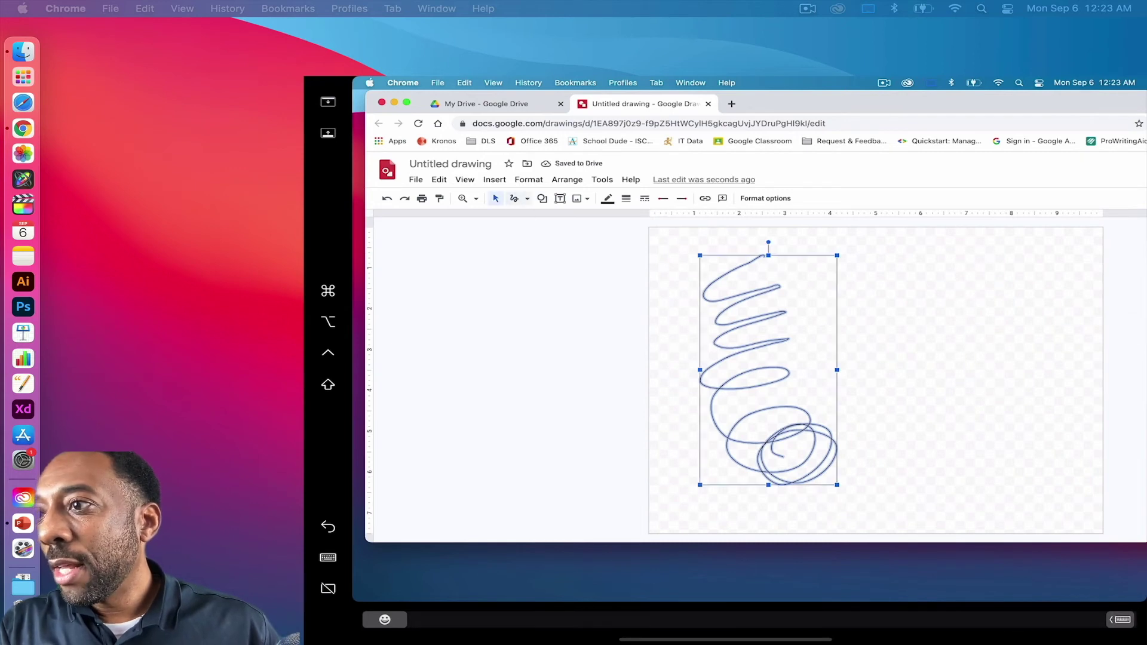
left_click(514, 199)
mouse_move(922, 272)
left_mouse_down()
mouse_move(865, 290)
mouse_move(868, 350)
mouse_move(899, 428)
mouse_move(995, 429)
left_mouse_up()
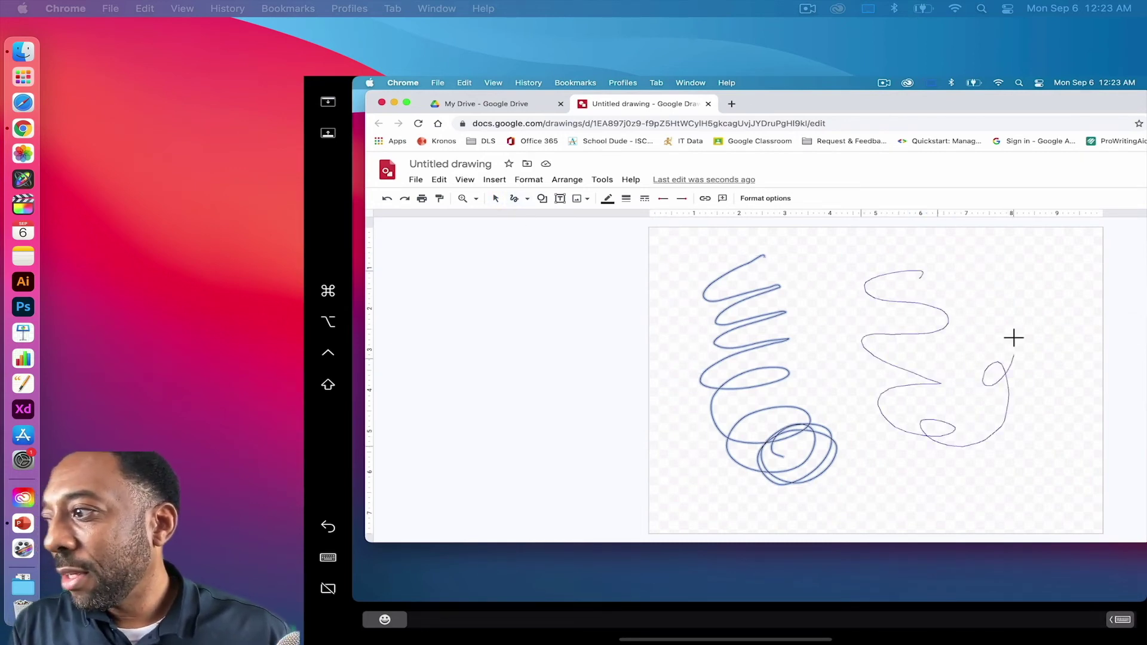
left_click_drag(864, 257, 869, 333)
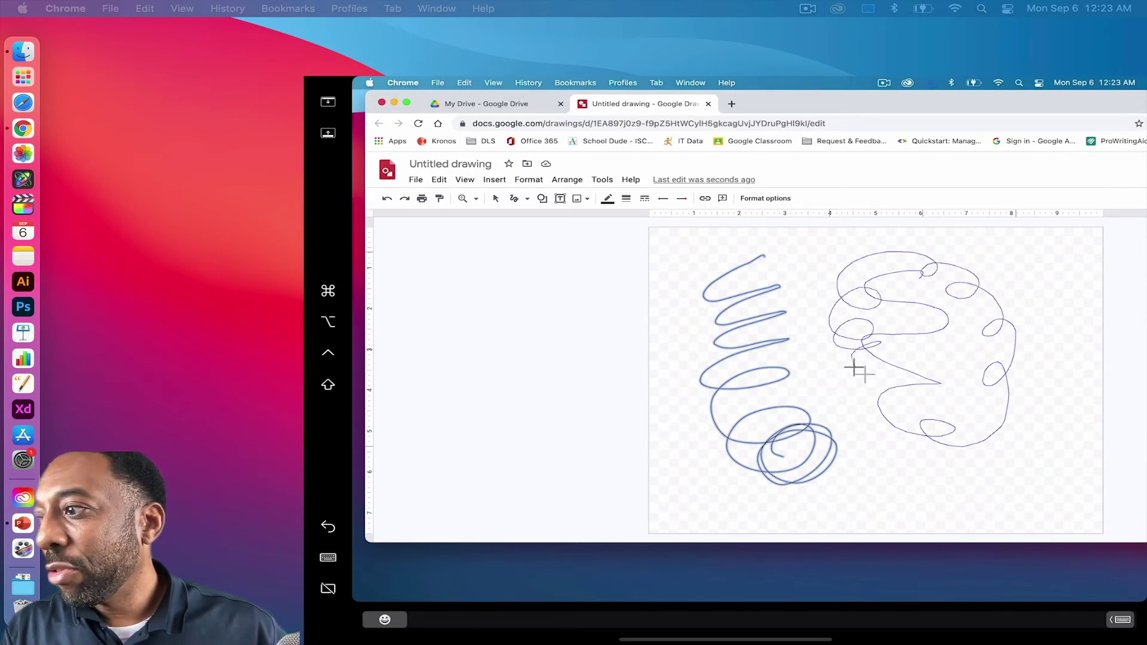
mouse_move(872, 379)
left_mouse_down()
mouse_move(860, 462)
mouse_move(838, 484)
left_mouse_up()
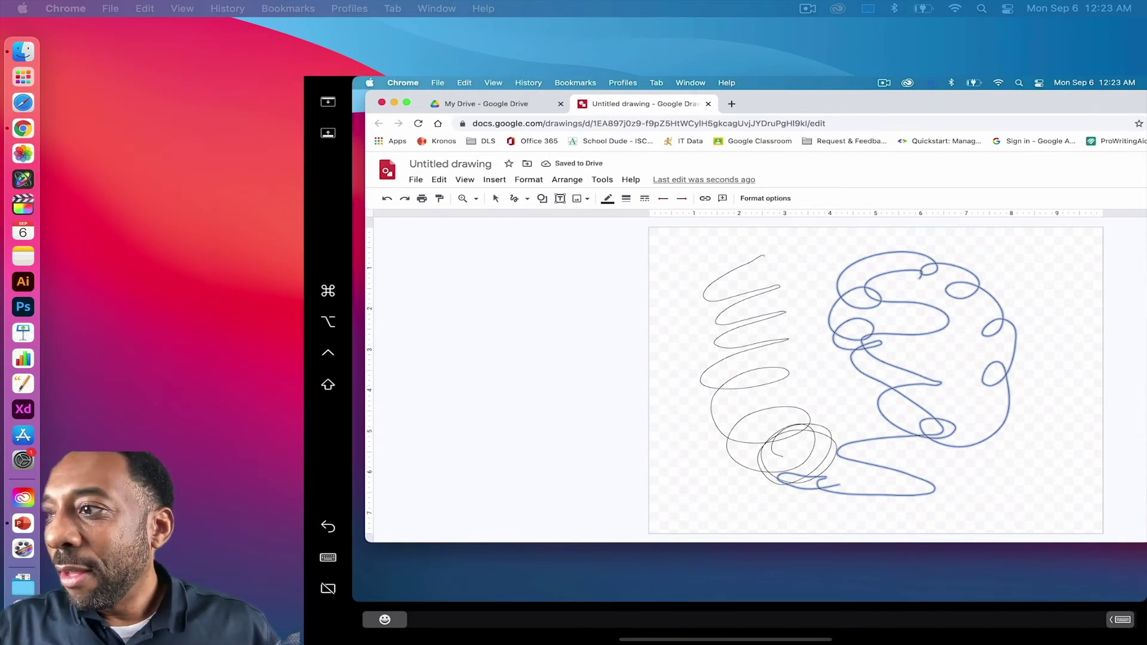
Insert a filled rectangle from Shape > Shapes near the canvas top-left.
left_click(542, 198)
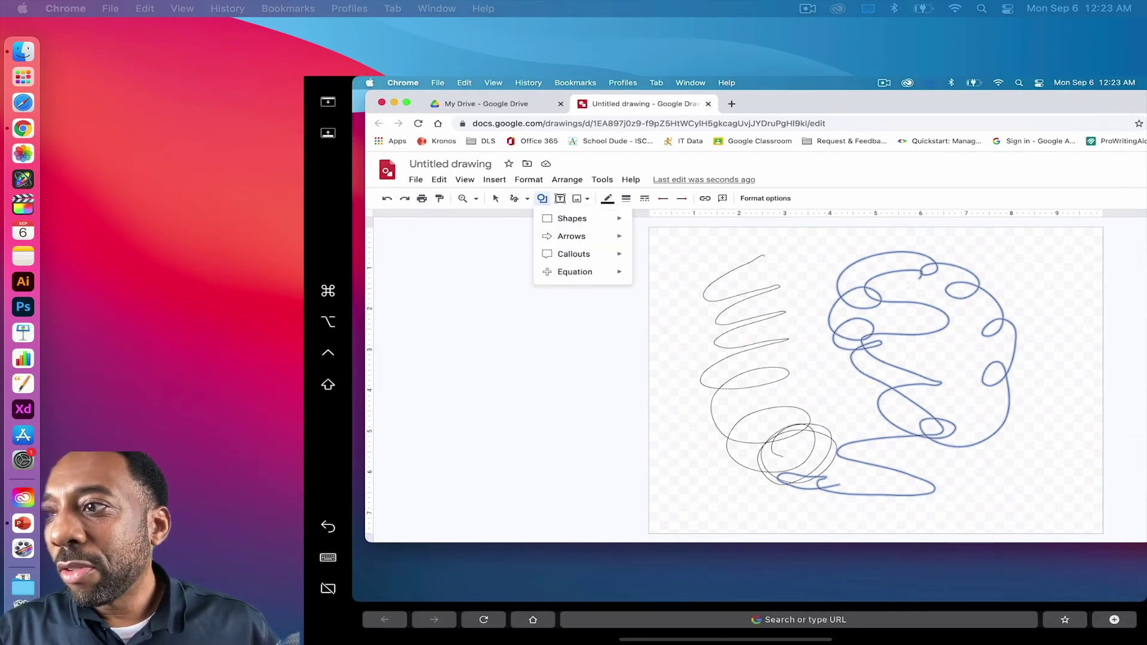
left_click(572, 218)
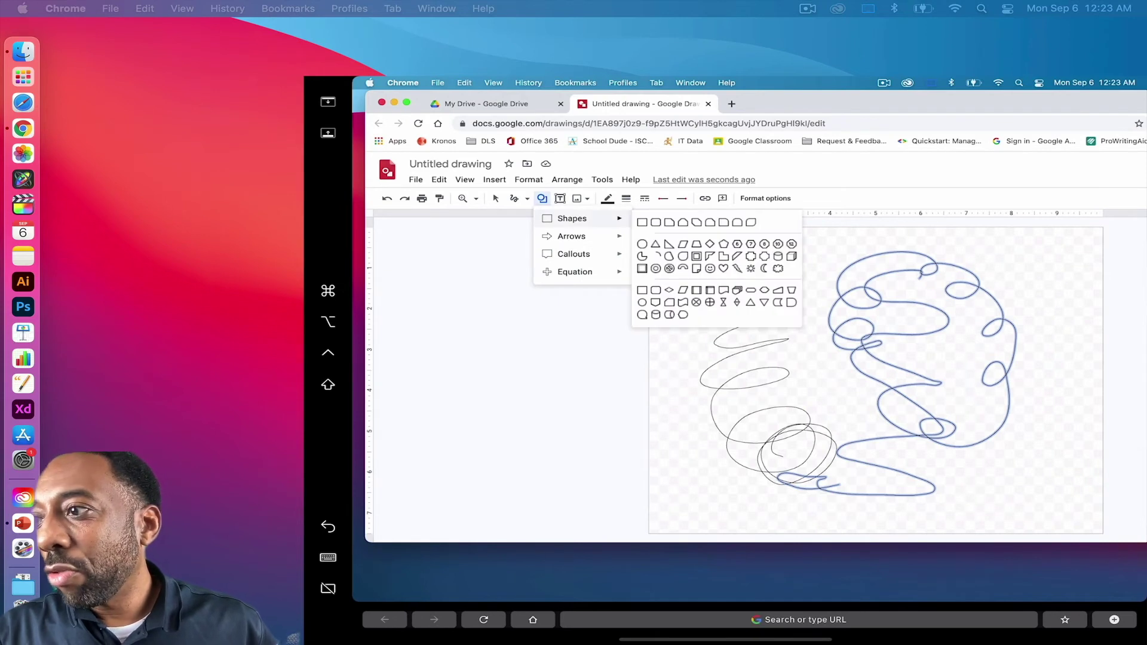
key("Escape")
left_click_drag(674, 258, 799, 376)
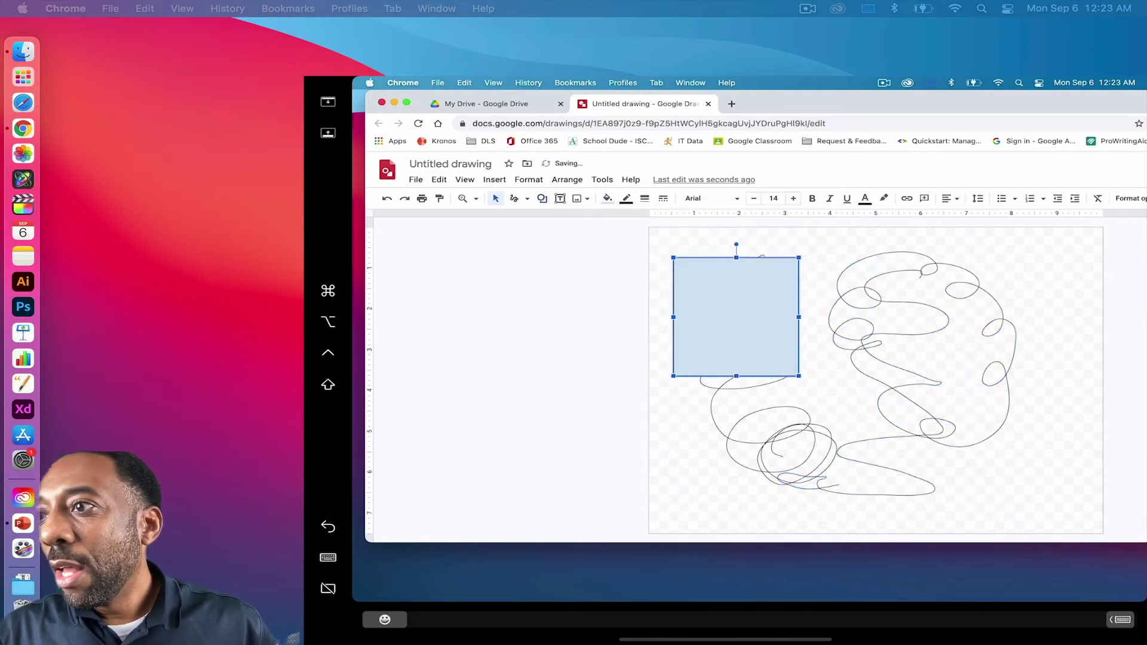
Close the Untitled drawing tab, then quit Google Chrome from its menu.
left_click(708, 104)
left_click(584, 104)
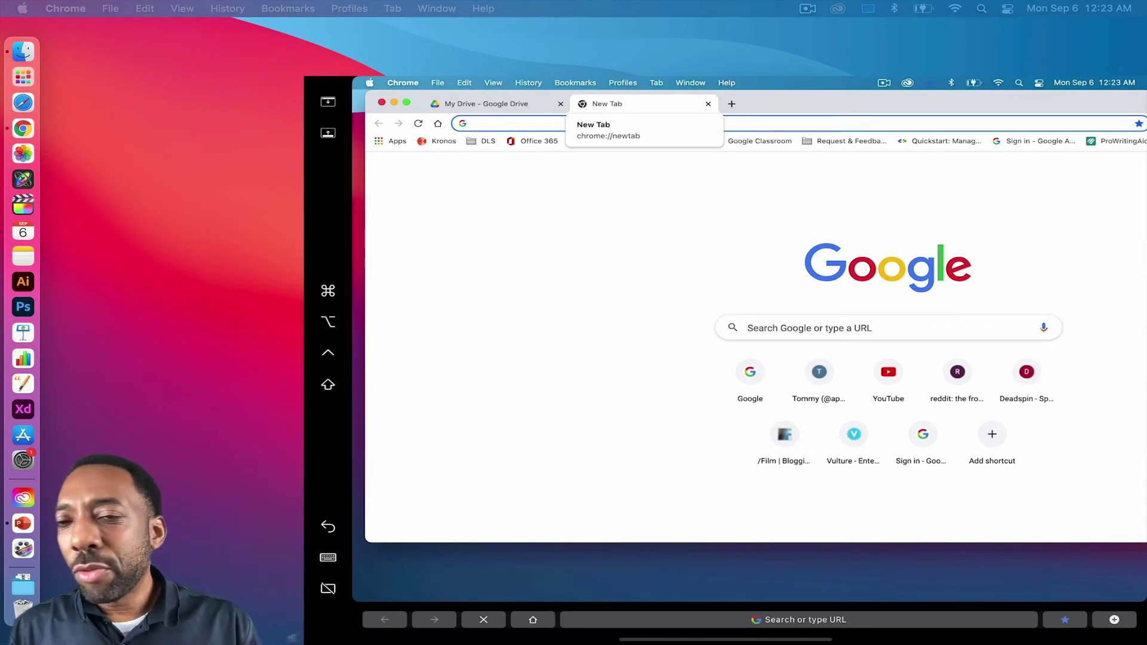
key("Escape")
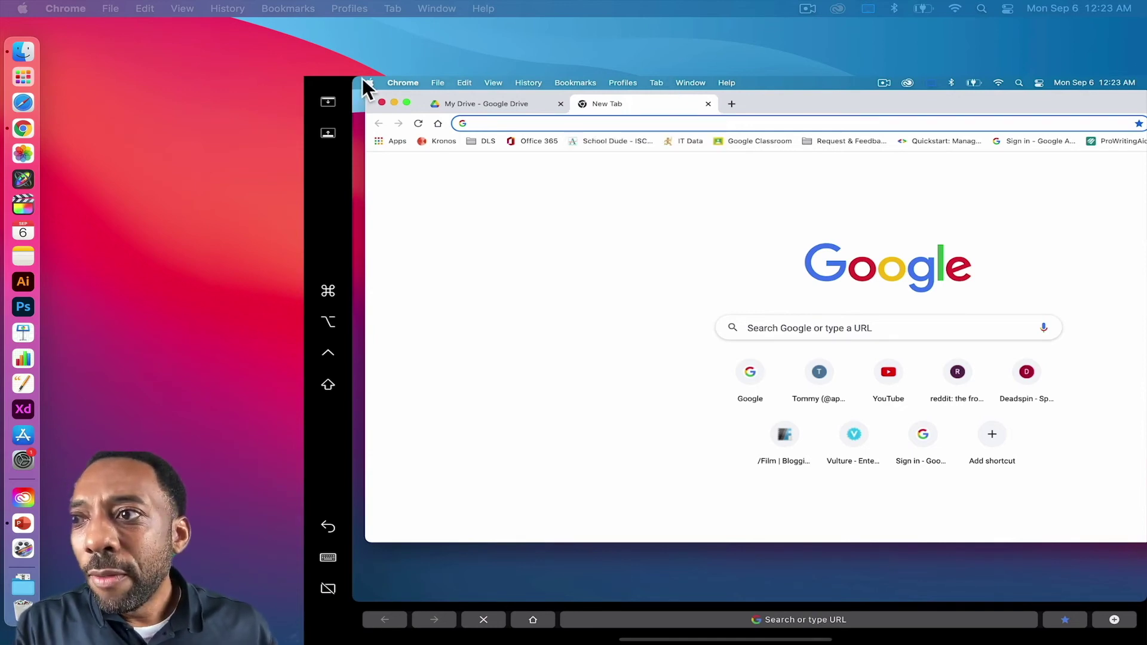
left_click(407, 83)
left_click(387, 246)
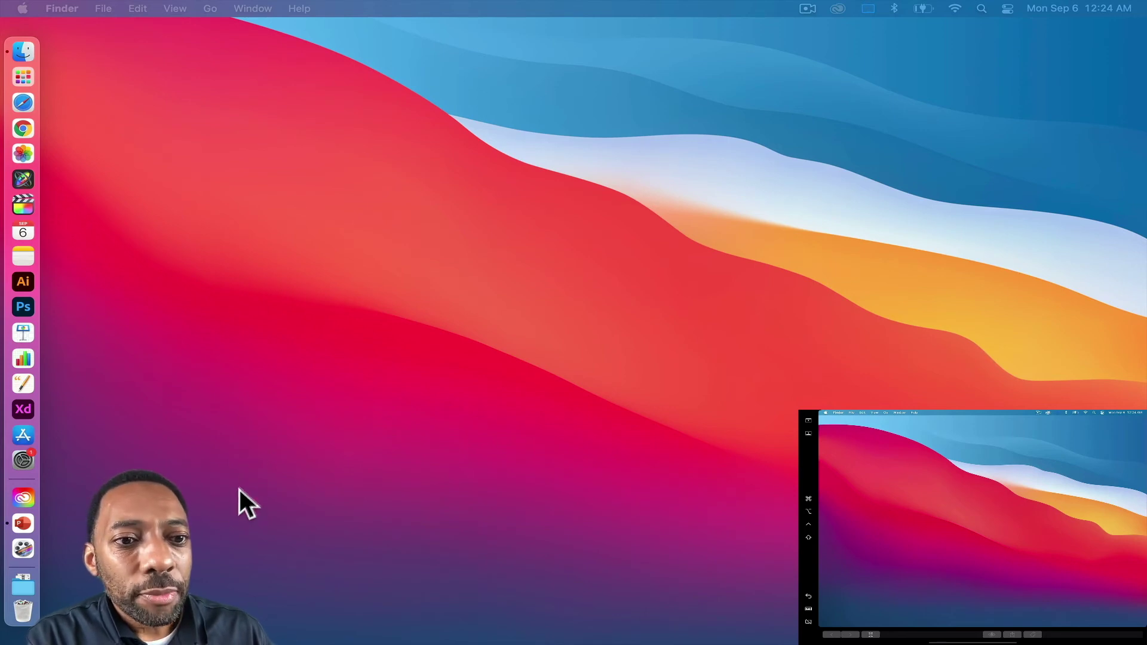
Bring the Minecraft In The Media Center deck forward and play it from the first slide.
left_click(26, 521)
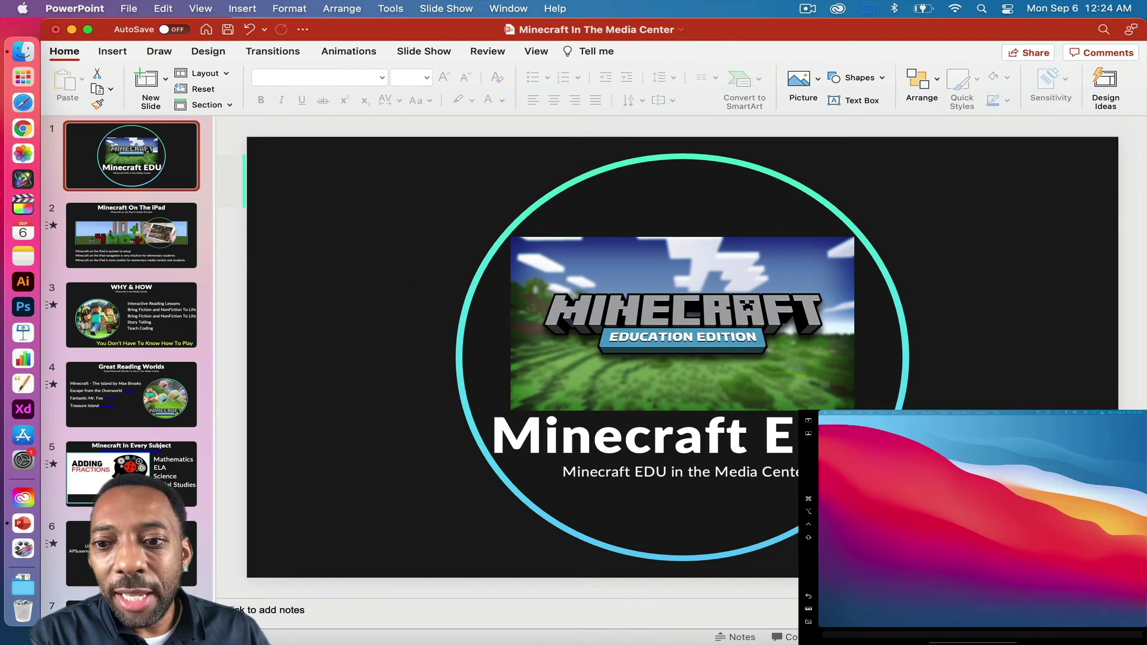
key("super+shift+Return")
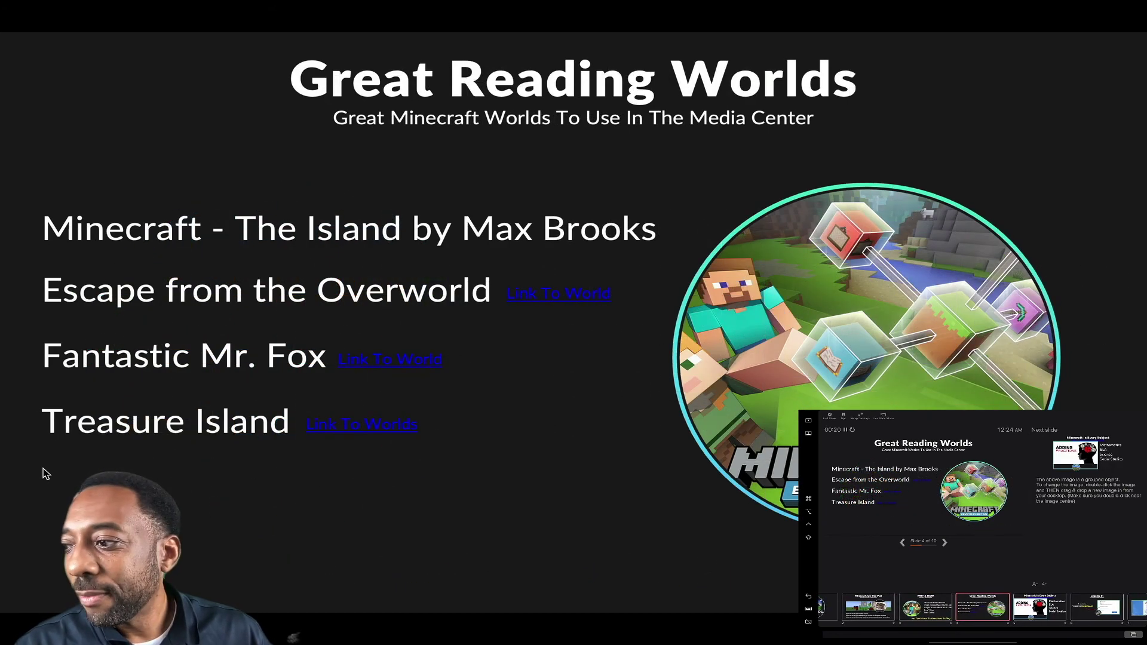
Advance two slides to Logging In, then go back one to Minecraft In Every Subject.
key("Right")
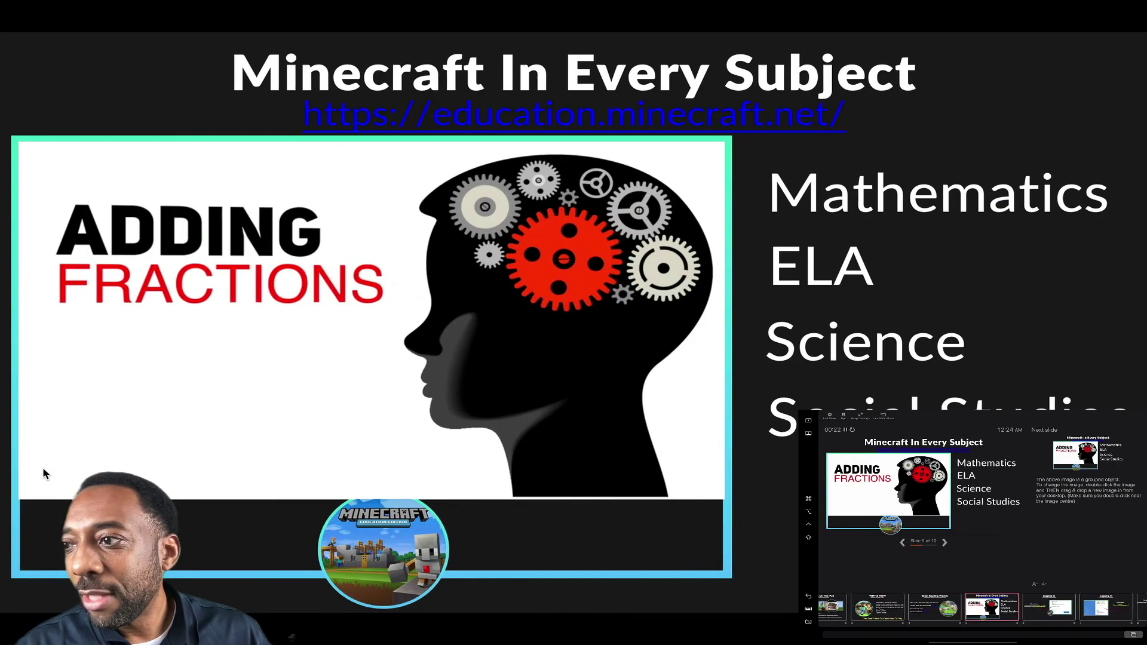
key("Right")
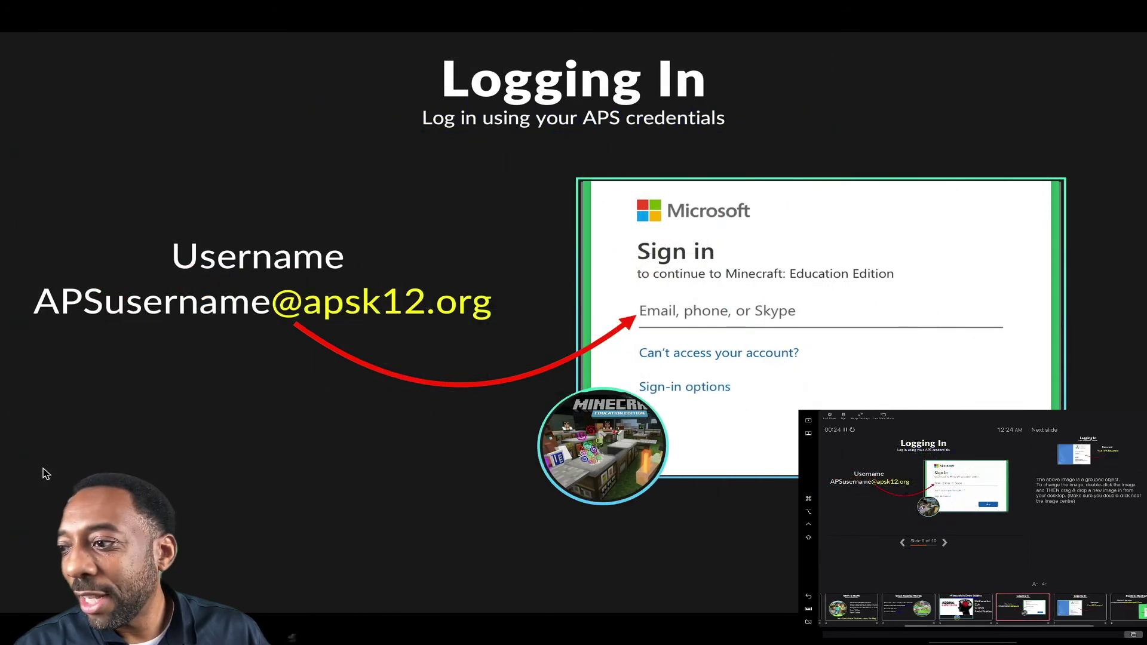
key("Left")
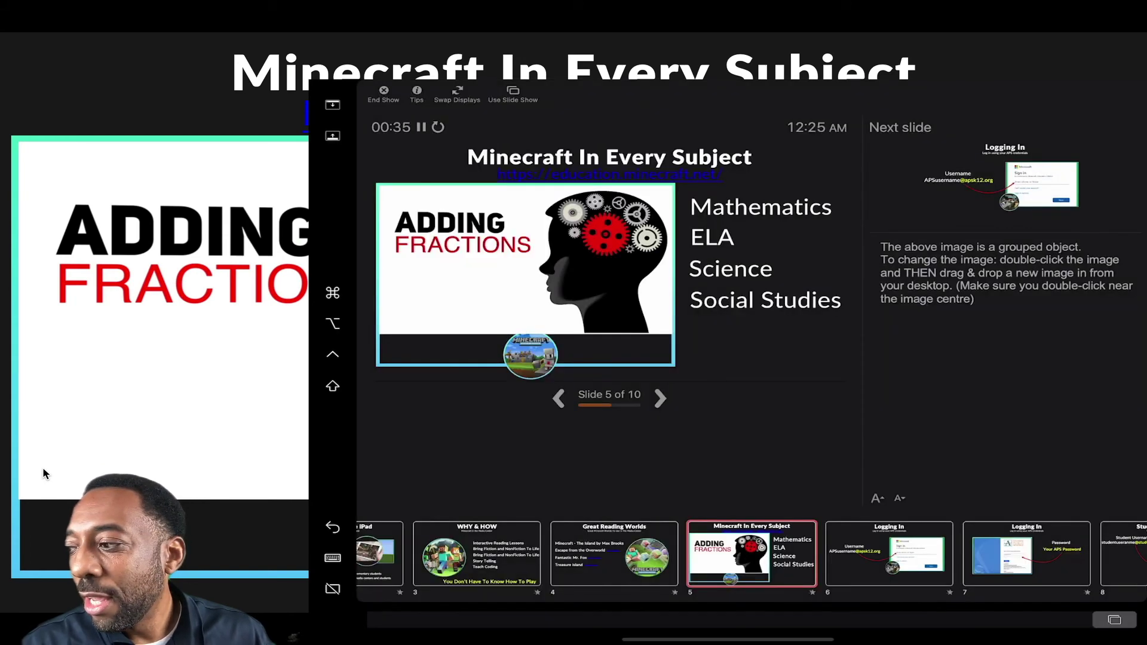
Switch the slide show to the full Logging In slide with the Pen ink tool.
left_click(1114, 619)
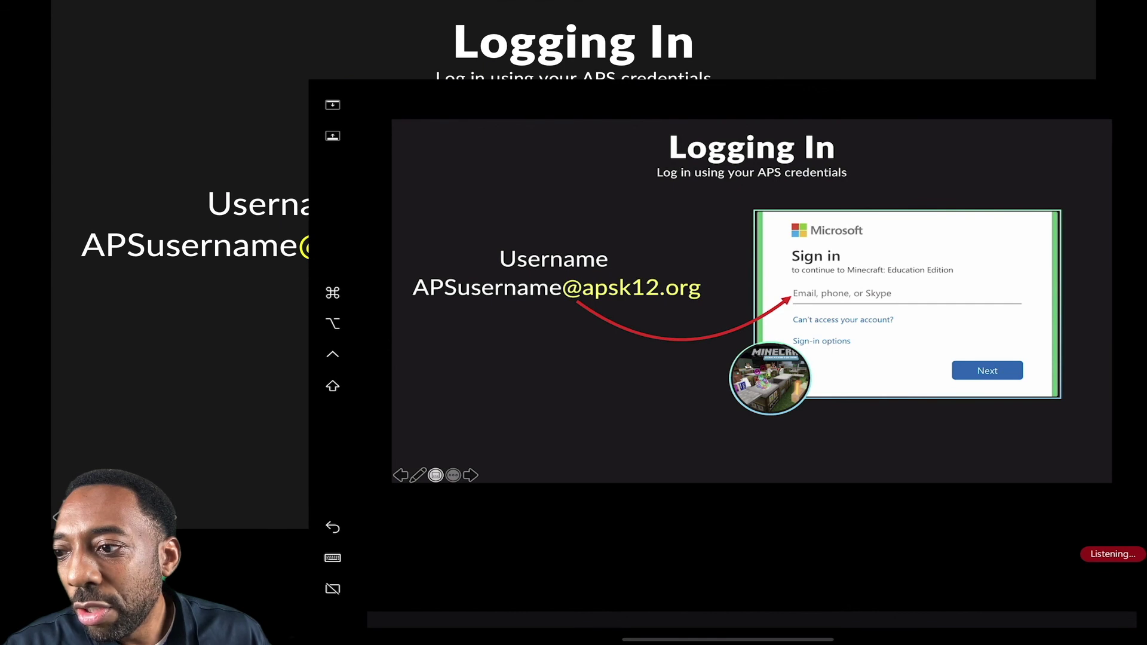
left_click(418, 475)
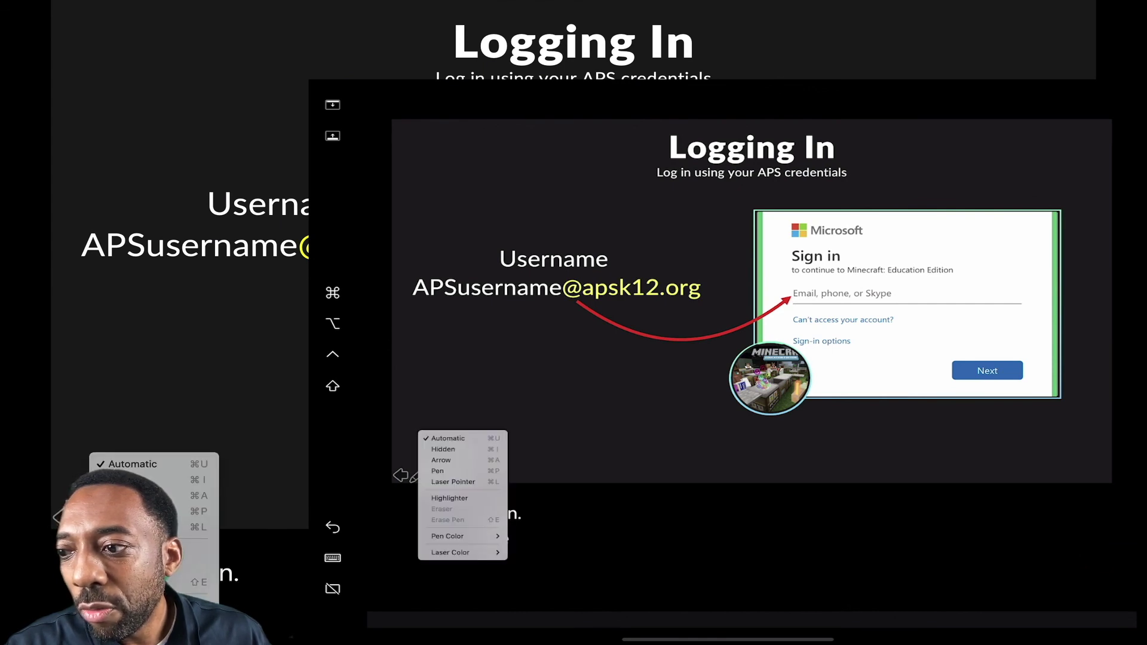
left_click(440, 470)
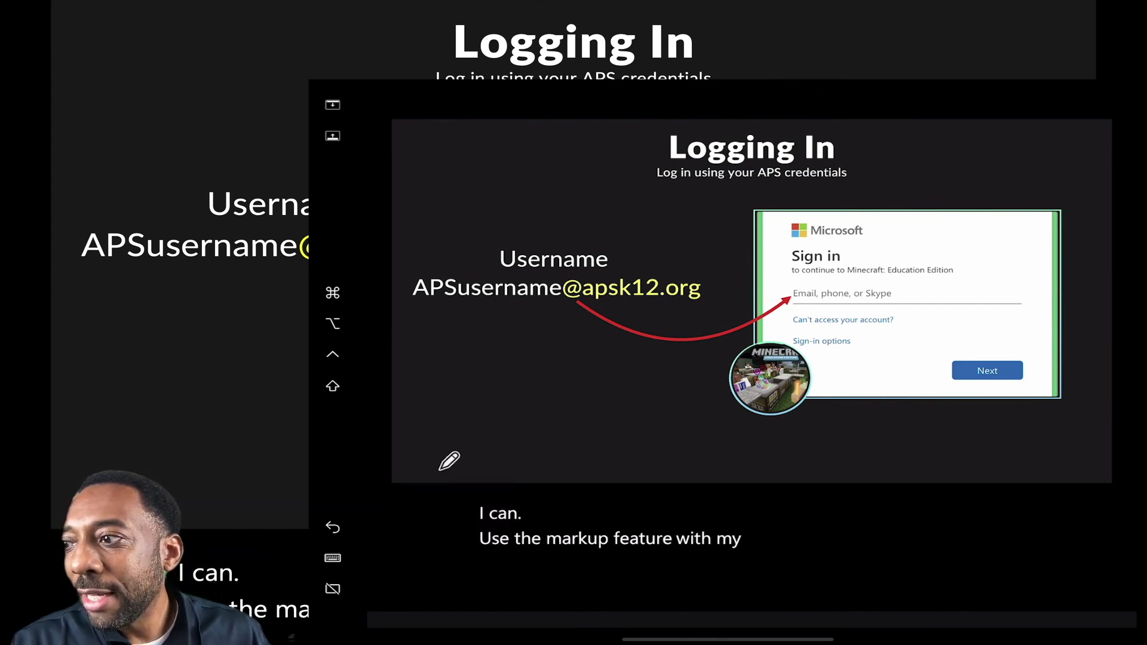
Ink-mark the account link, Next button and Sign in heading on the slide.
mouse_move(894, 326)
left_mouse_down()
mouse_move(798, 312)
mouse_move(895, 313)
mouse_move(894, 327)
left_mouse_up()
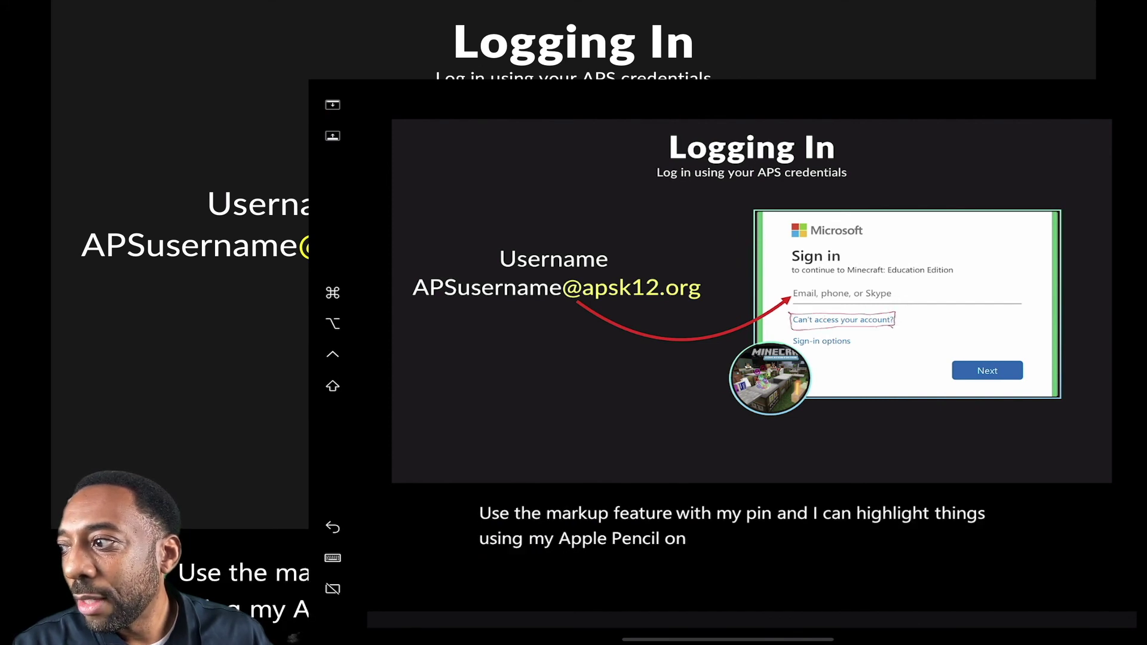
mouse_move(973, 339)
left_mouse_down()
mouse_move(1016, 393)
mouse_move(1025, 350)
mouse_move(976, 340)
left_mouse_up()
mouse_move(824, 248)
left_mouse_down()
mouse_move(785, 257)
mouse_move(854, 258)
mouse_move(849, 249)
left_mouse_up()
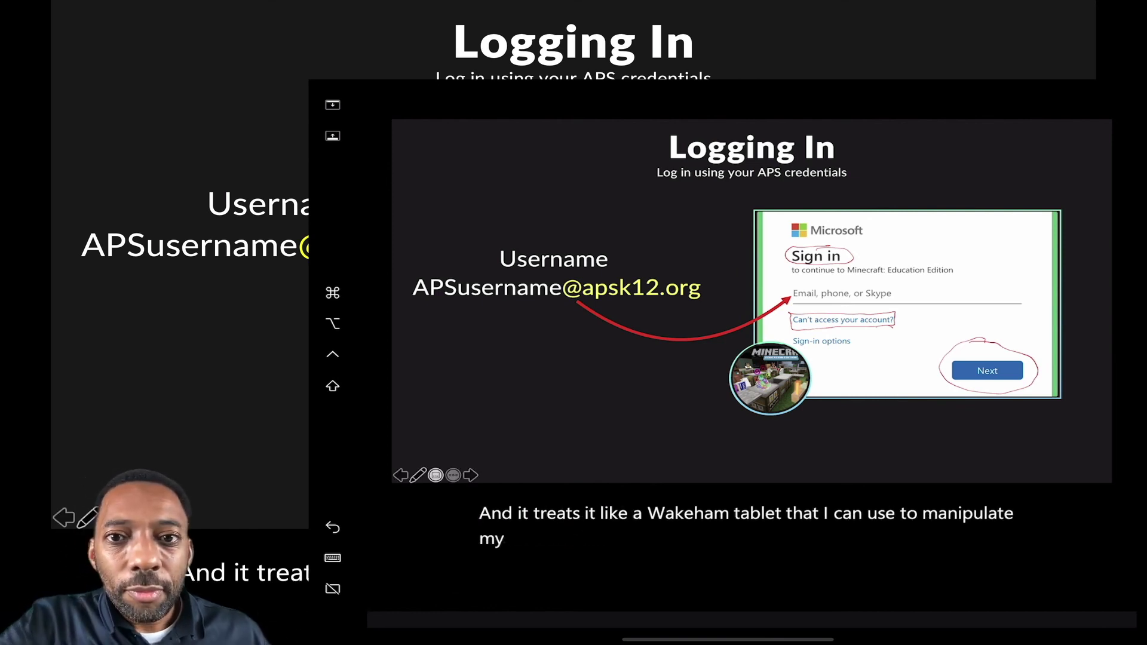
End the slide show, keep the ink annotations, and minimize the PowerPoint window.
key("Escape")
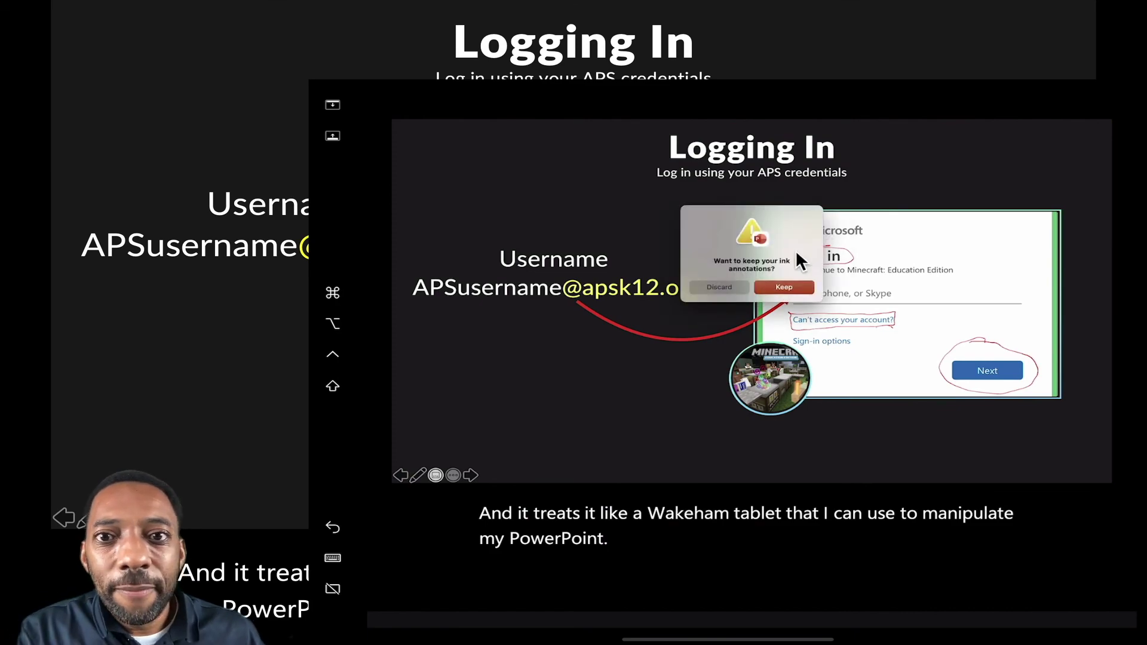
left_click(784, 280)
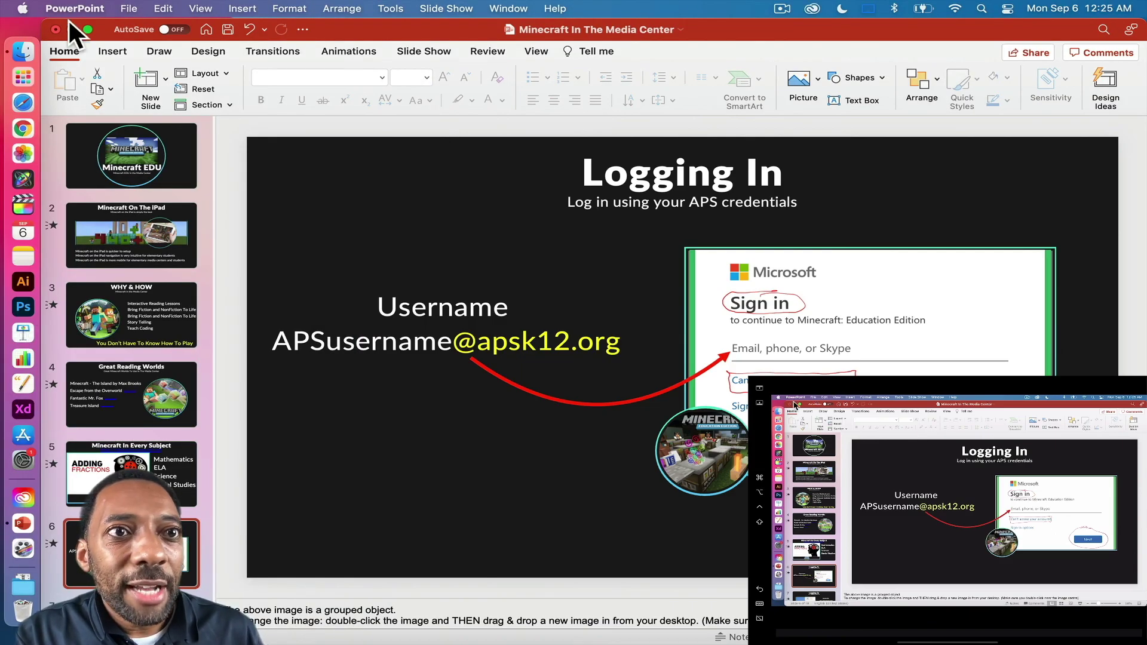
left_click(71, 29)
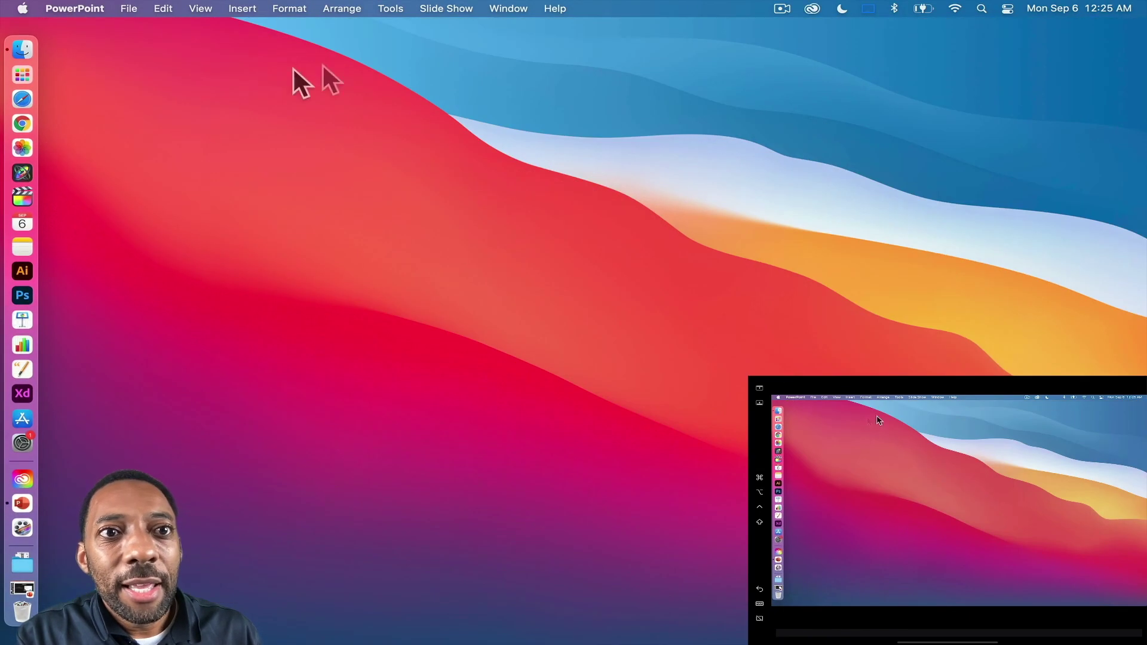